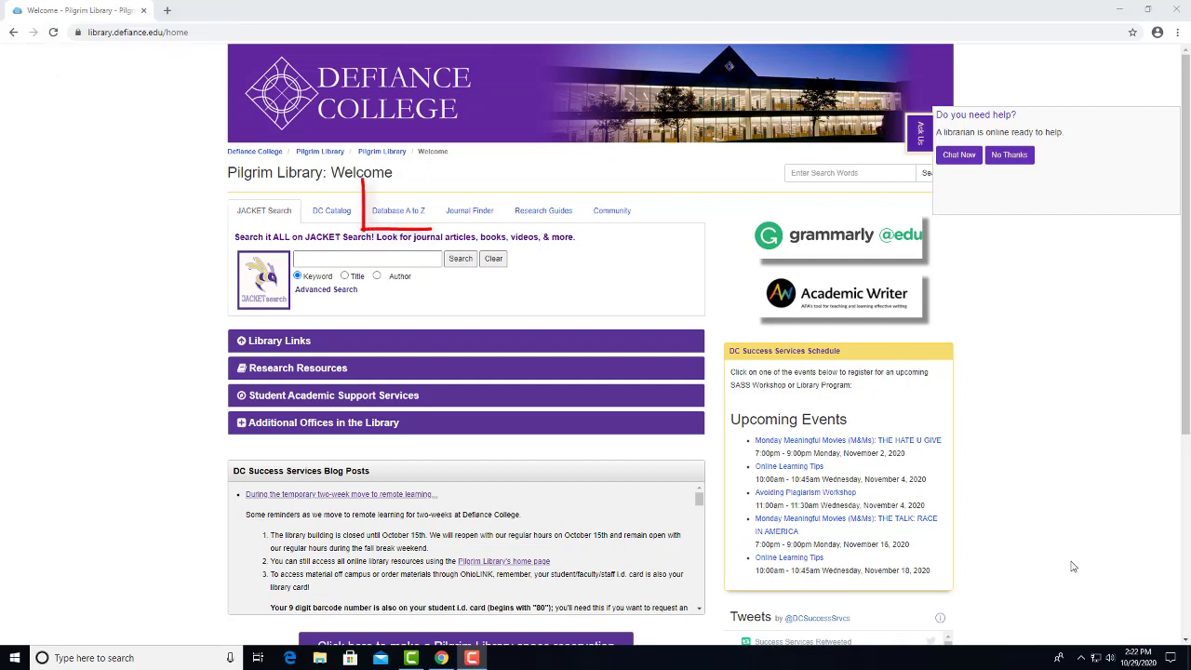
- Open the JSTOR database from the library's A to Z database list
{"action": "left_click", "coordinate": [404, 213]}
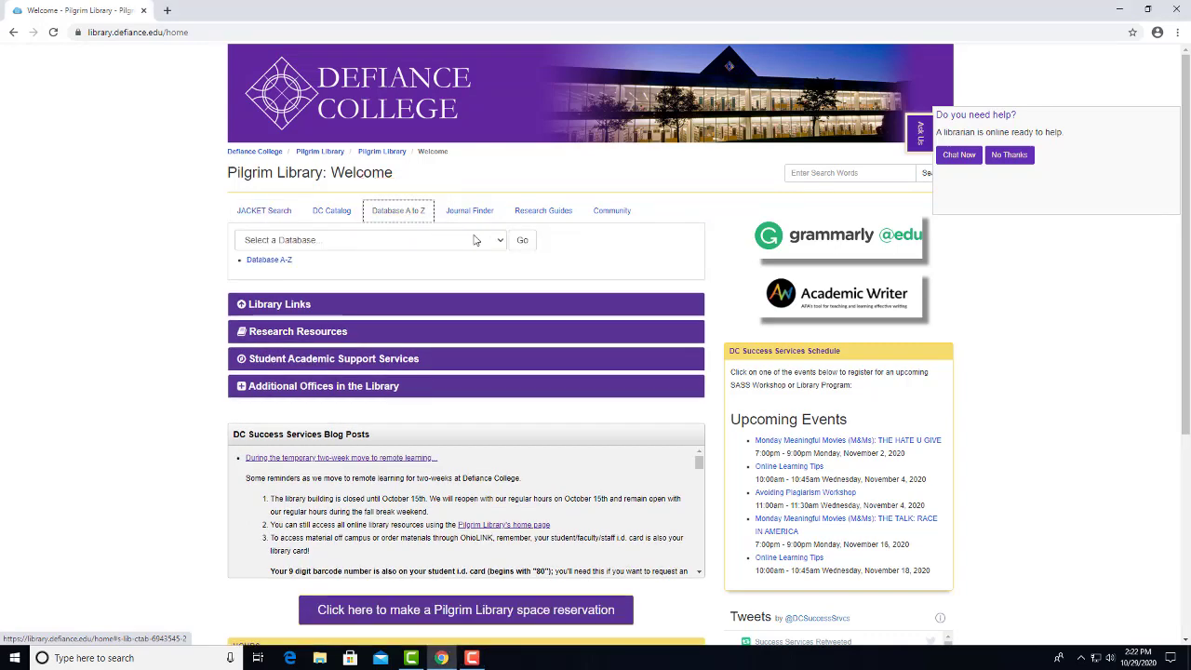
{"action": "left_click", "coordinate": [501, 244]}
{"action": "left_click_drag", "start_coordinate": [503, 275], "coordinate": [499, 359]}
{"action": "scroll", "coordinate": [436, 353], "scroll_direction": "down", "scroll_amount": 3}
{"action": "left_click", "coordinate": [437, 326]}
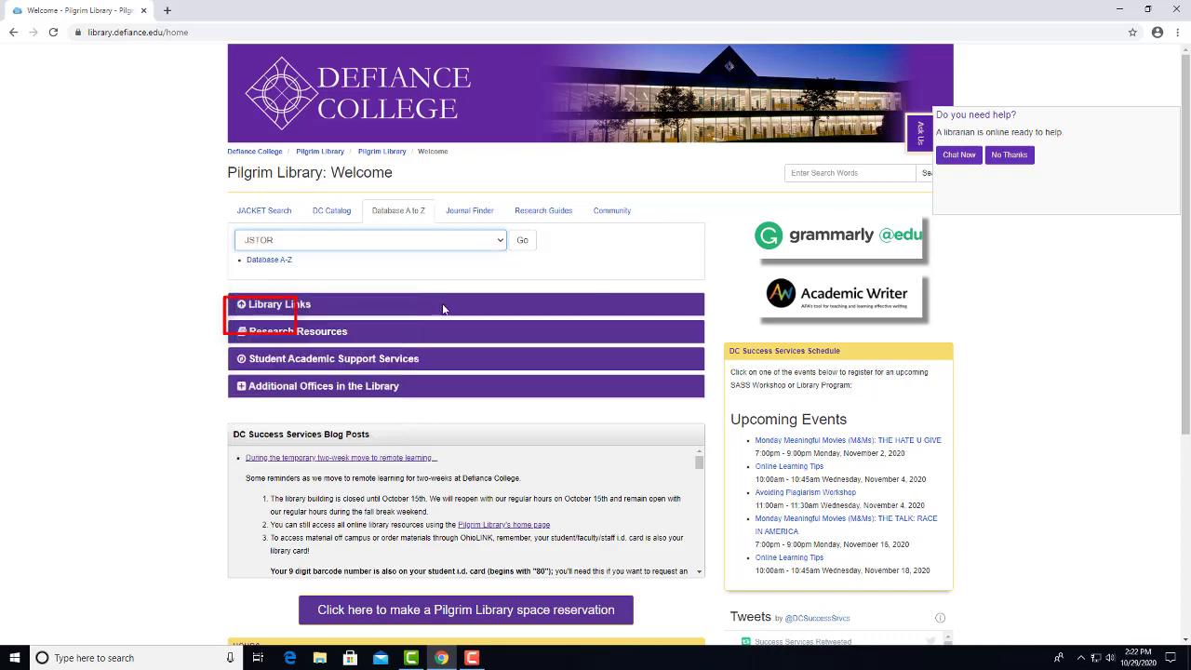
{"action": "left_click", "coordinate": [523, 242]}
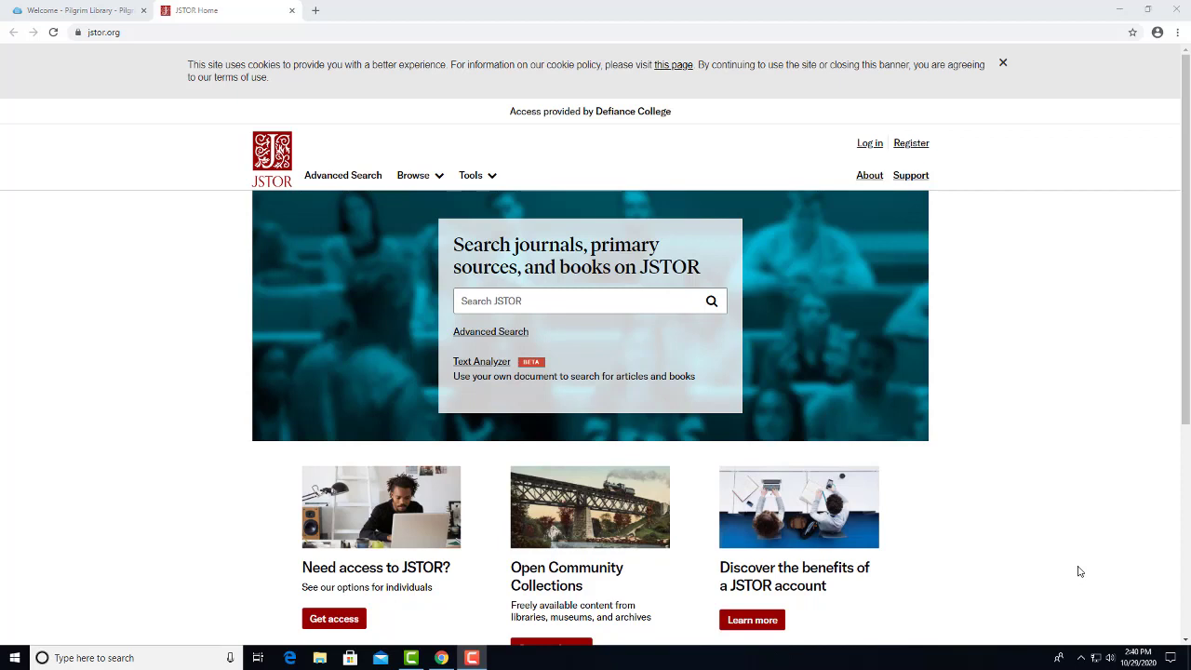
- Search JSTOR for "microaggressions"
{"action": "left_click", "coordinate": [625, 301]}
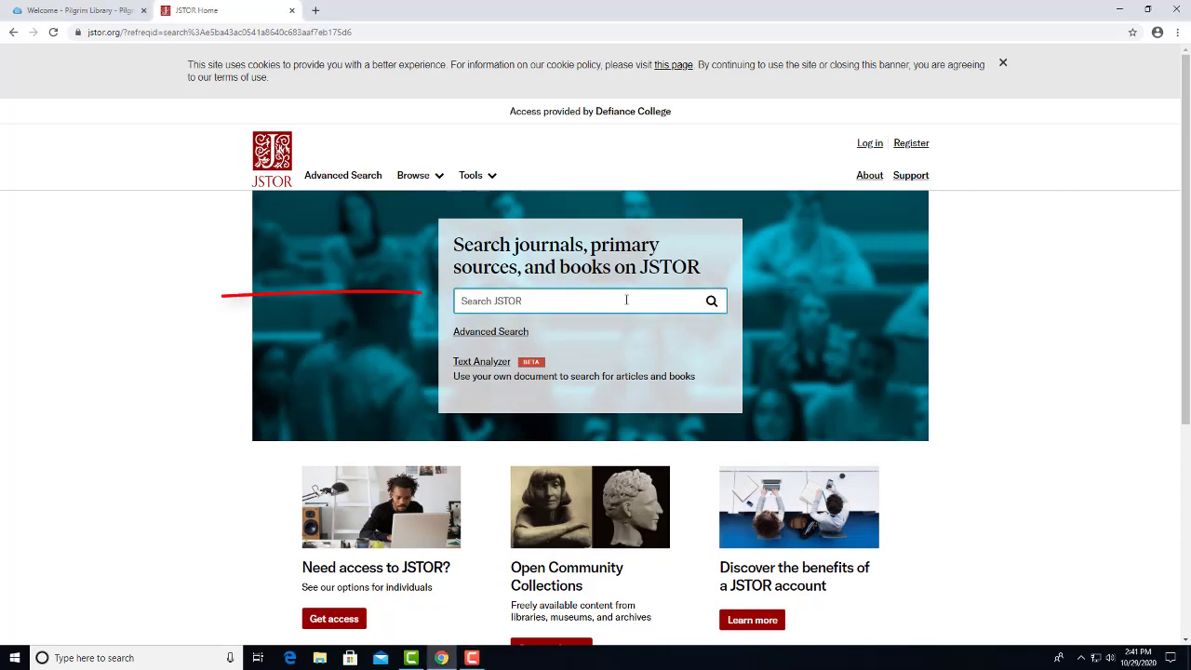
{"action": "type", "text": "microa"}
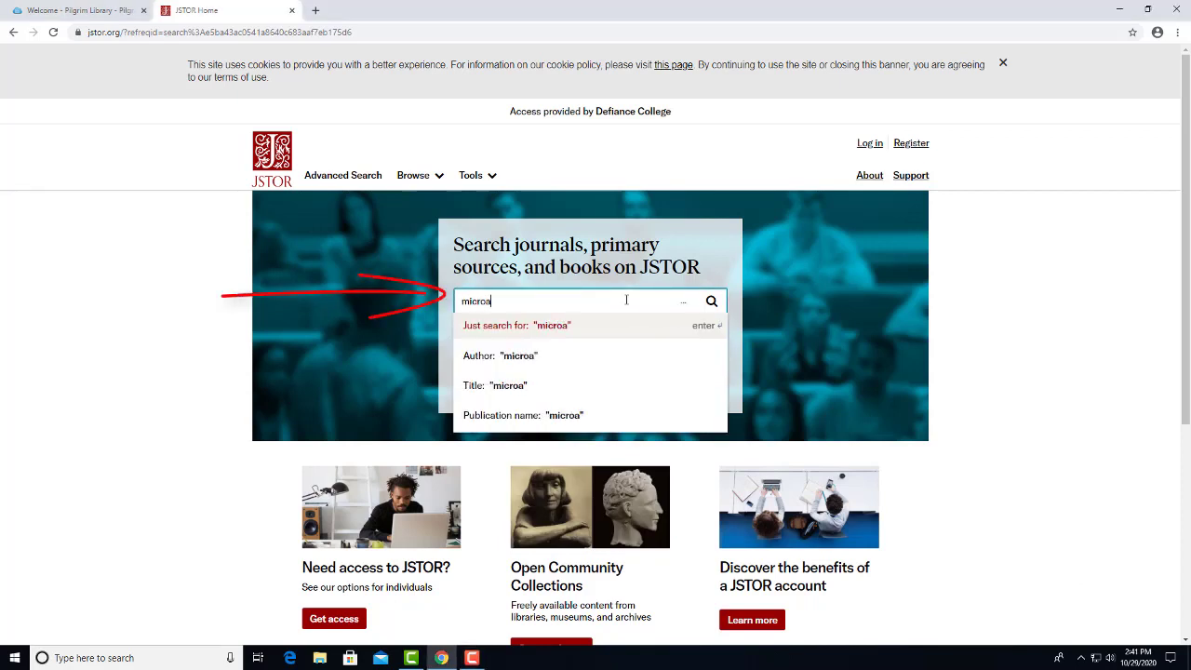
{"action": "type", "text": "ggressions"}
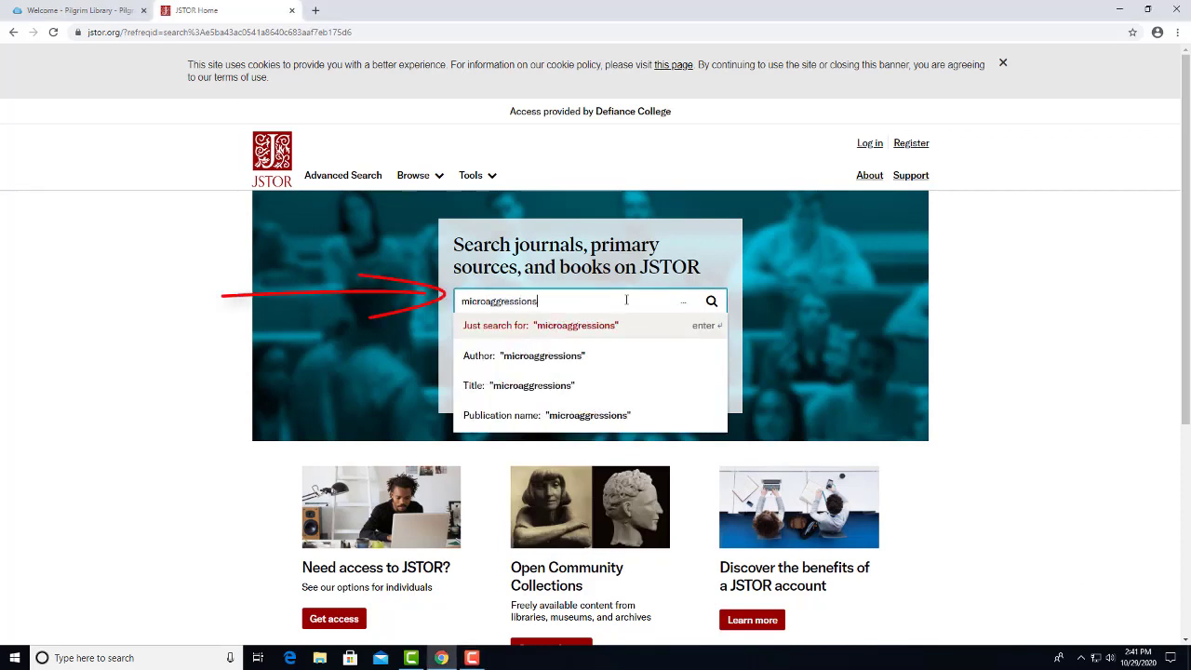
{"action": "left_click", "coordinate": [712, 300]}
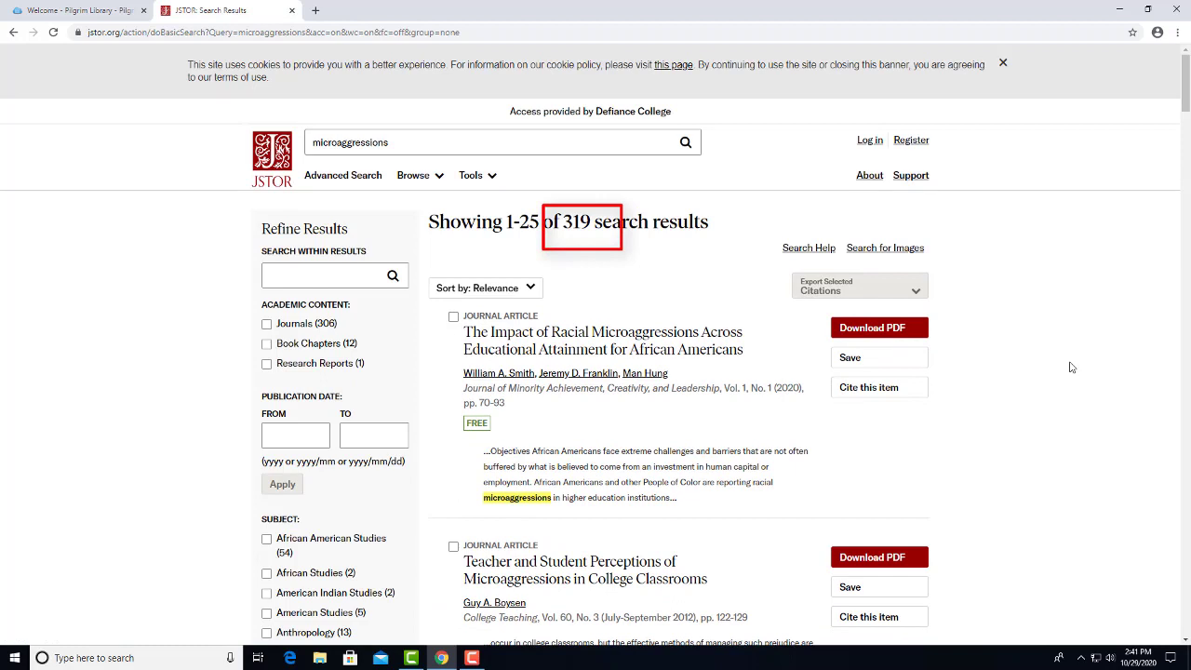
{"action": "key", "text": "F10"}
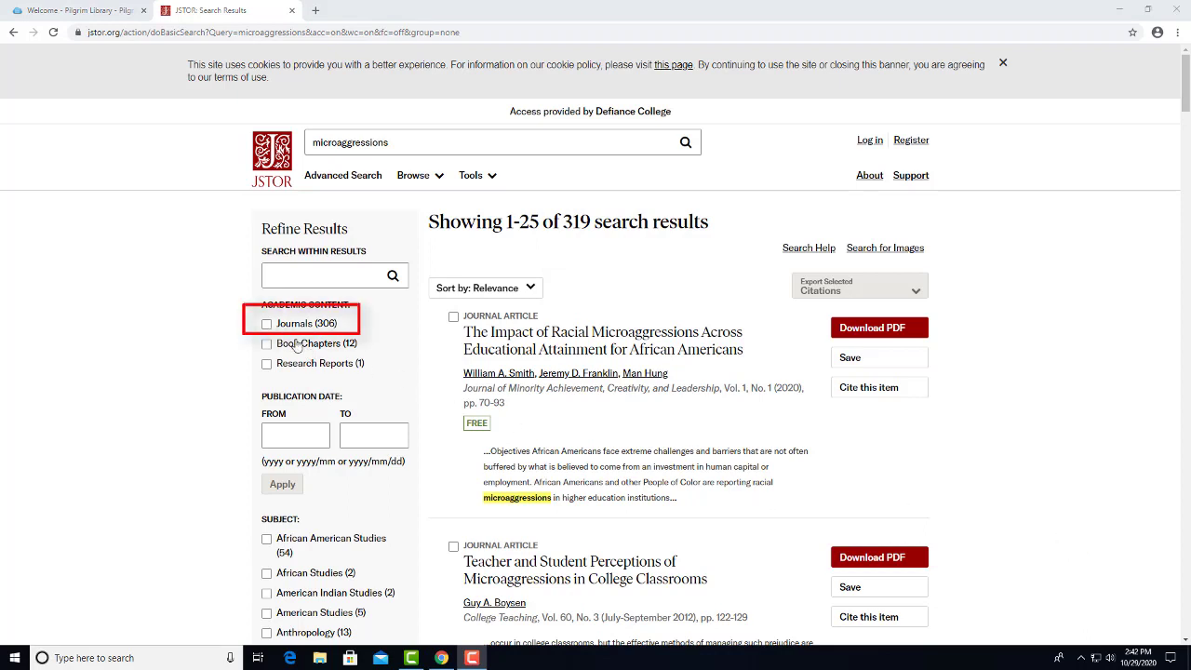
- Limit the search results to journals with publication dates from 2010 to 2020
{"action": "left_click", "coordinate": [267, 325]}
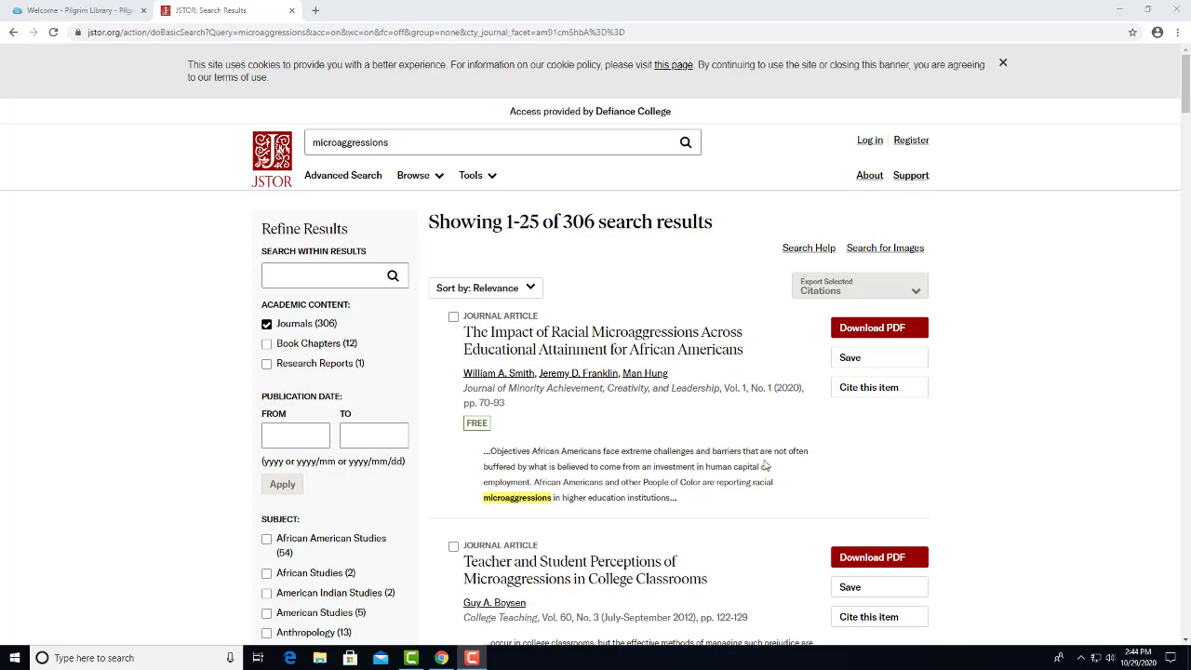
{"action": "left_click_drag", "start_coordinate": [233, 393], "coordinate": [433, 504]}
{"action": "left_click", "coordinate": [313, 435]}
{"action": "type", "text": "2010"}
{"action": "left_click", "coordinate": [344, 435]}
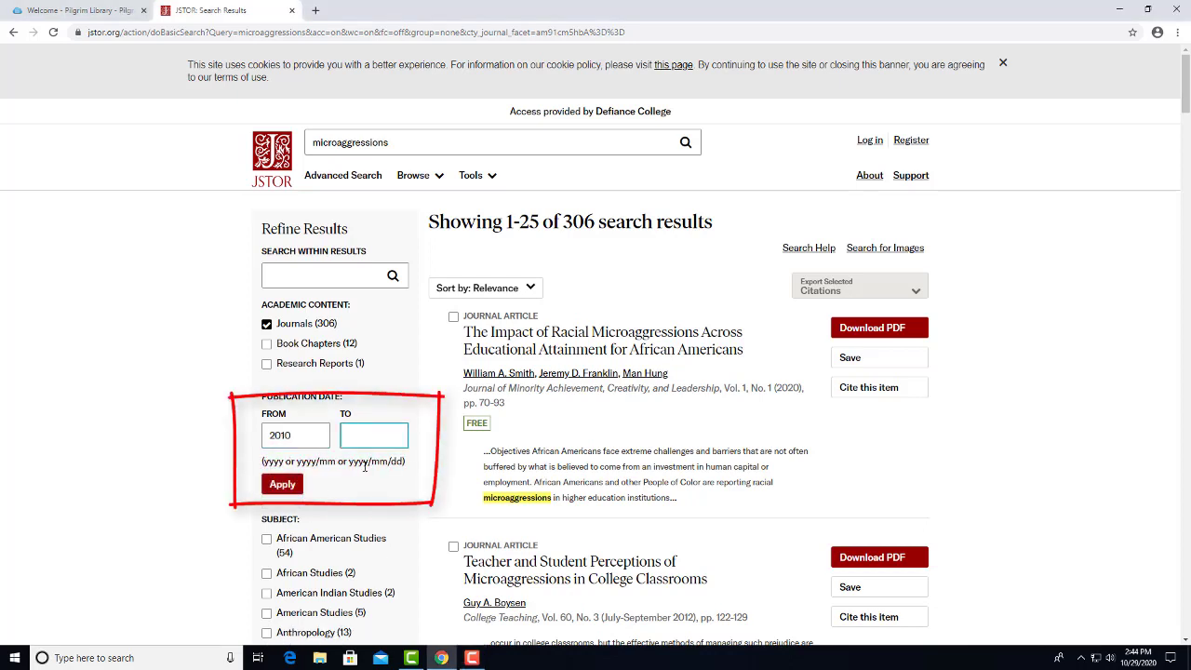
{"action": "type", "text": "2020"}
{"action": "left_click", "coordinate": [284, 485]}
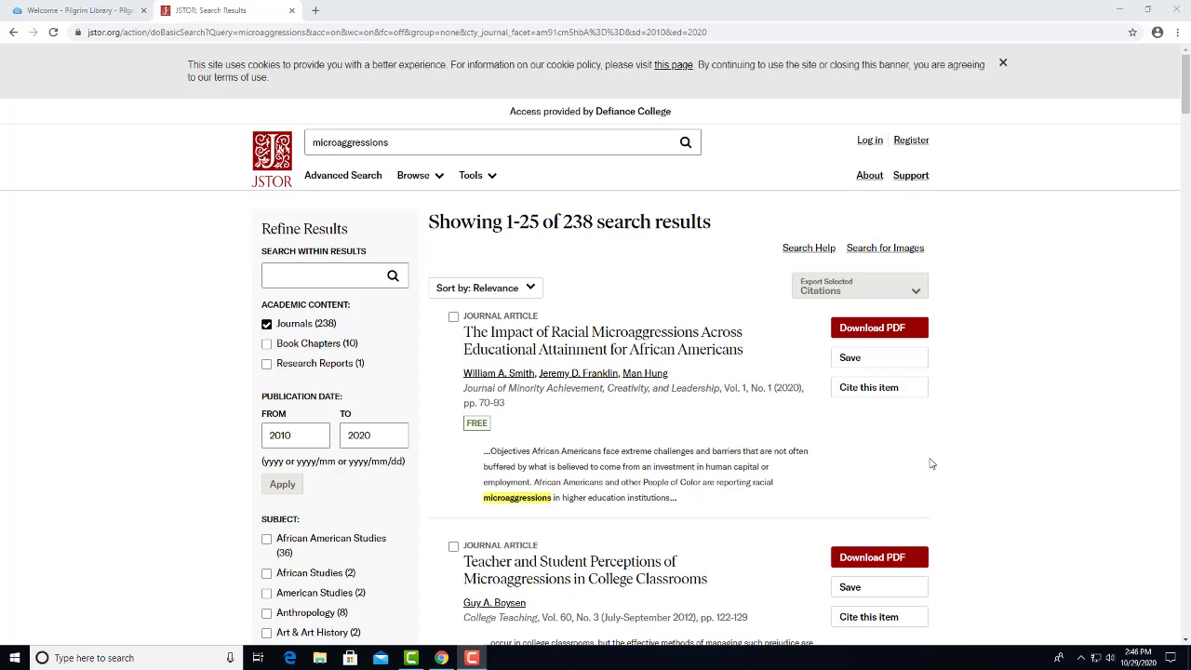
- Narrow the journal results to the African American Studies subject
{"action": "mouse_move", "coordinate": [181, 170]}
{"action": "left_mouse_down"}
{"action": "mouse_move", "coordinate": [191, 399]}
{"action": "mouse_move", "coordinate": [477, 611]}
{"action": "left_mouse_up"}
{"action": "scroll", "coordinate": [194, 452], "scroll_direction": "down", "scroll_amount": 2}
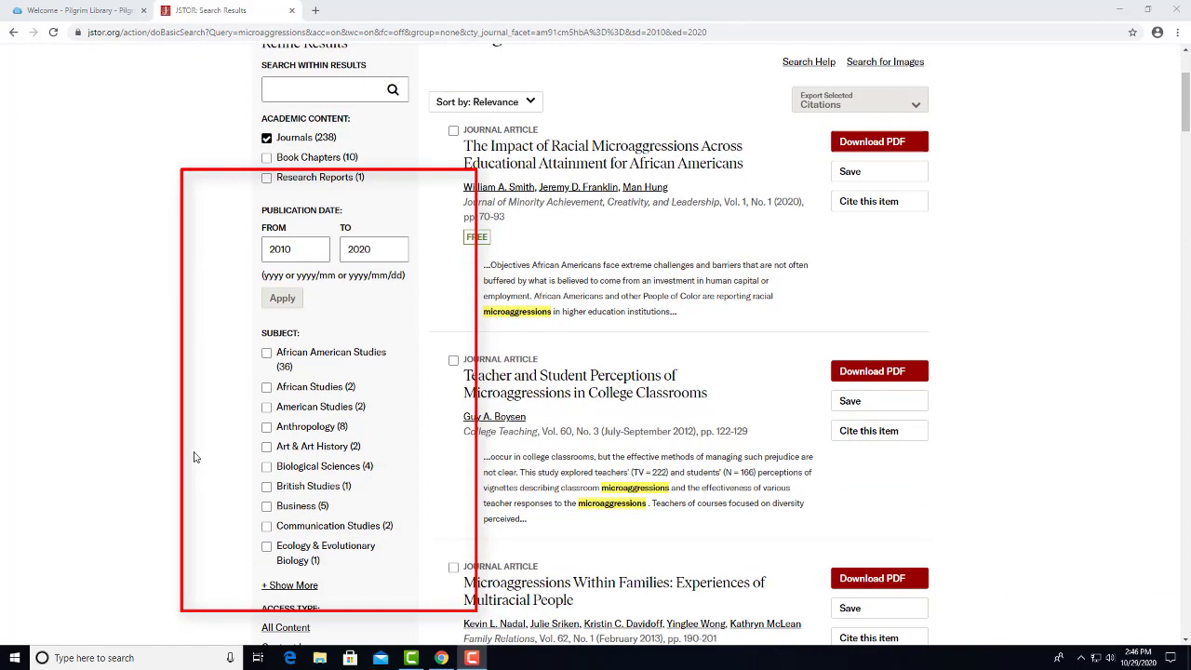
{"action": "scroll", "coordinate": [194, 457], "scroll_direction": "down", "scroll_amount": 2}
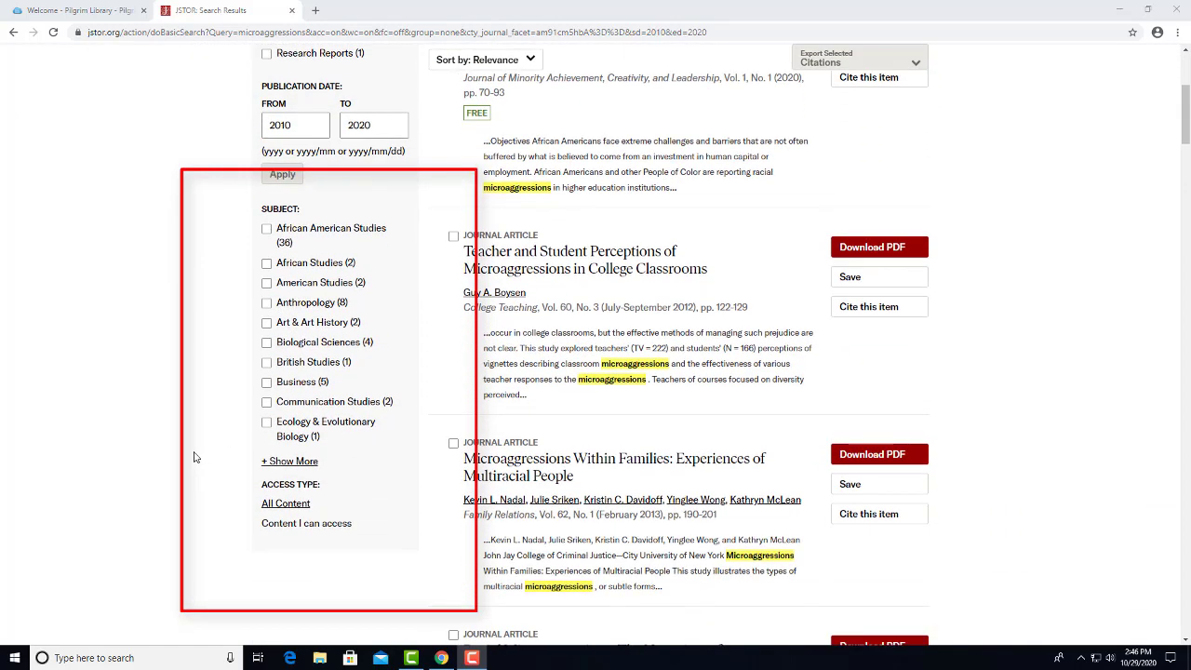
{"action": "mouse_move", "coordinate": [237, 203]}
{"action": "left_mouse_down"}
{"action": "mouse_move", "coordinate": [342, 252]}
{"action": "mouse_move", "coordinate": [235, 205]}
{"action": "left_mouse_up"}
{"action": "left_click", "coordinate": [266, 231]}
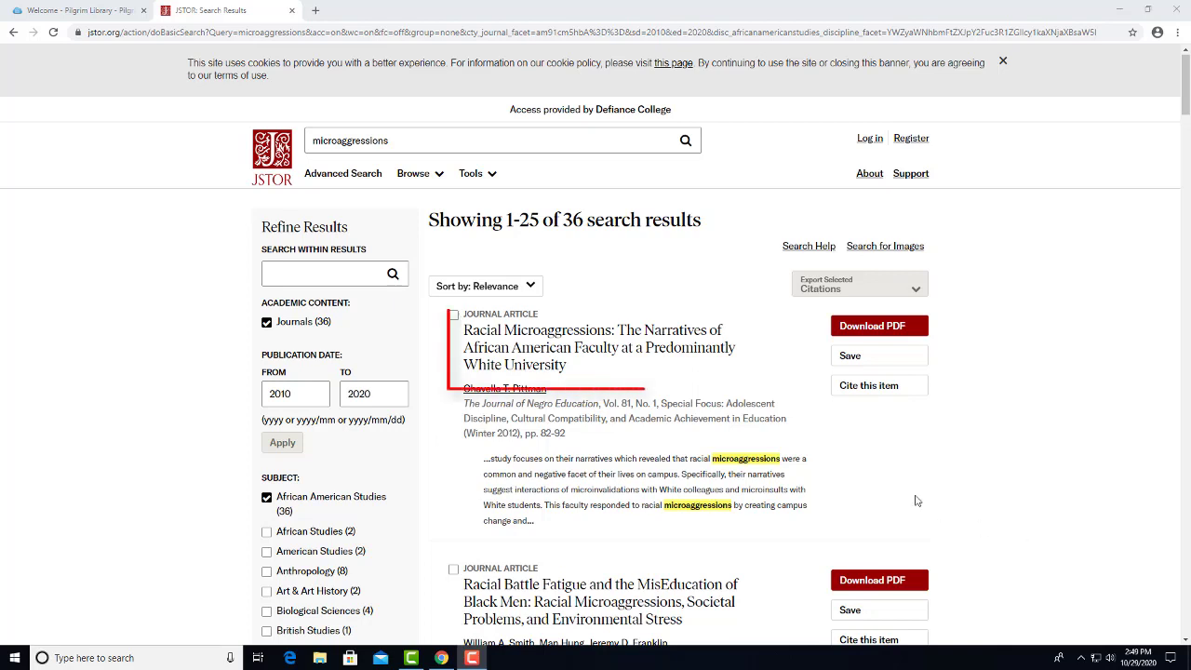
- Open the first result, "Racial Microaggressions: The Narratives of African American Faculty at a Predominantly White University", and look through its abstract and references
{"action": "left_click", "coordinate": [632, 335]}
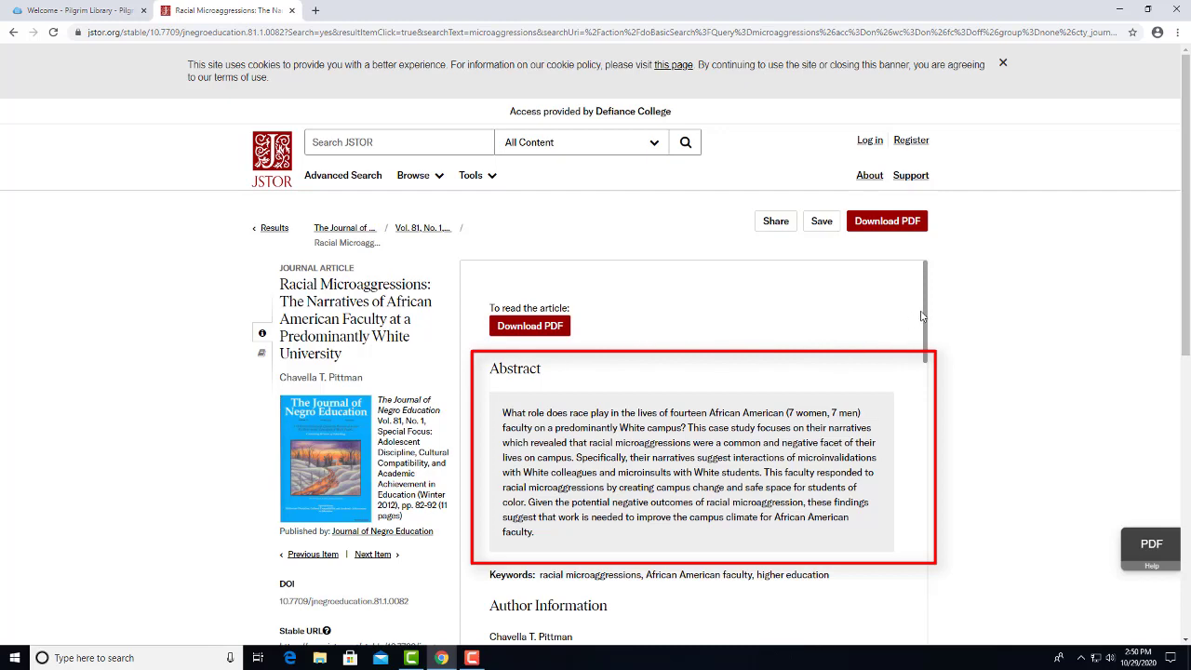
{"action": "left_click_drag", "start_coordinate": [927, 317], "coordinate": [921, 389]}
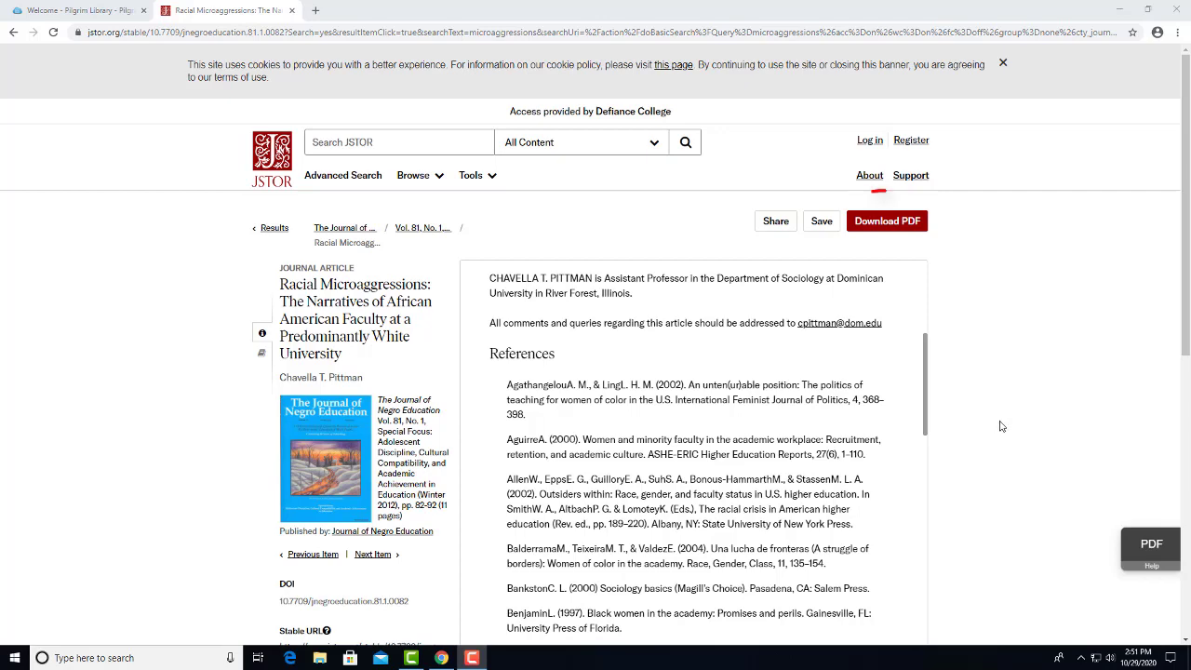
- Open the article's full-text PDF, view its first pages, and close it again
{"action": "left_click", "coordinate": [887, 222]}
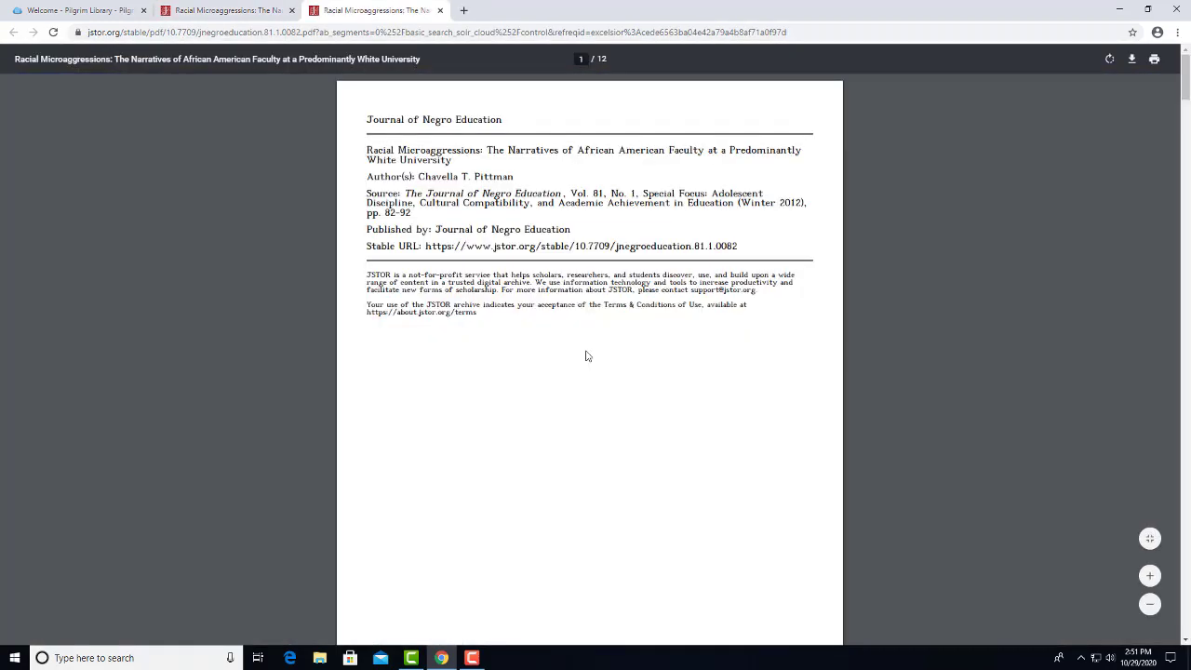
{"action": "scroll", "coordinate": [587, 356], "scroll_direction": "down", "scroll_amount": 6}
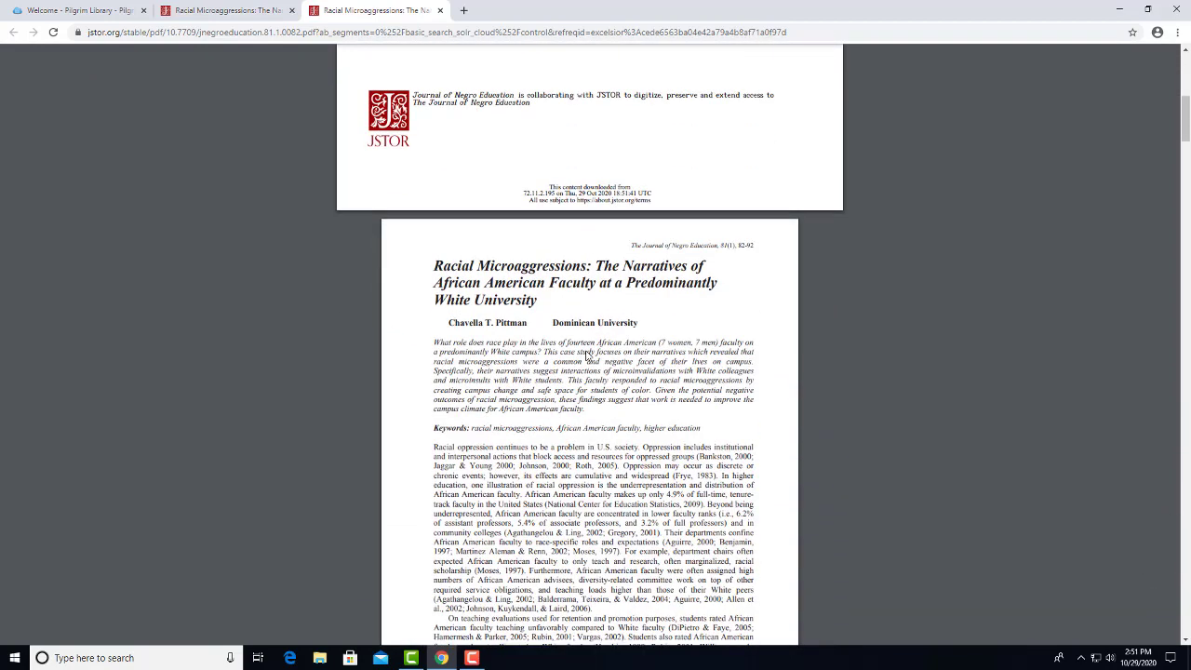
{"action": "mouse_move", "coordinate": [1126, 603]}
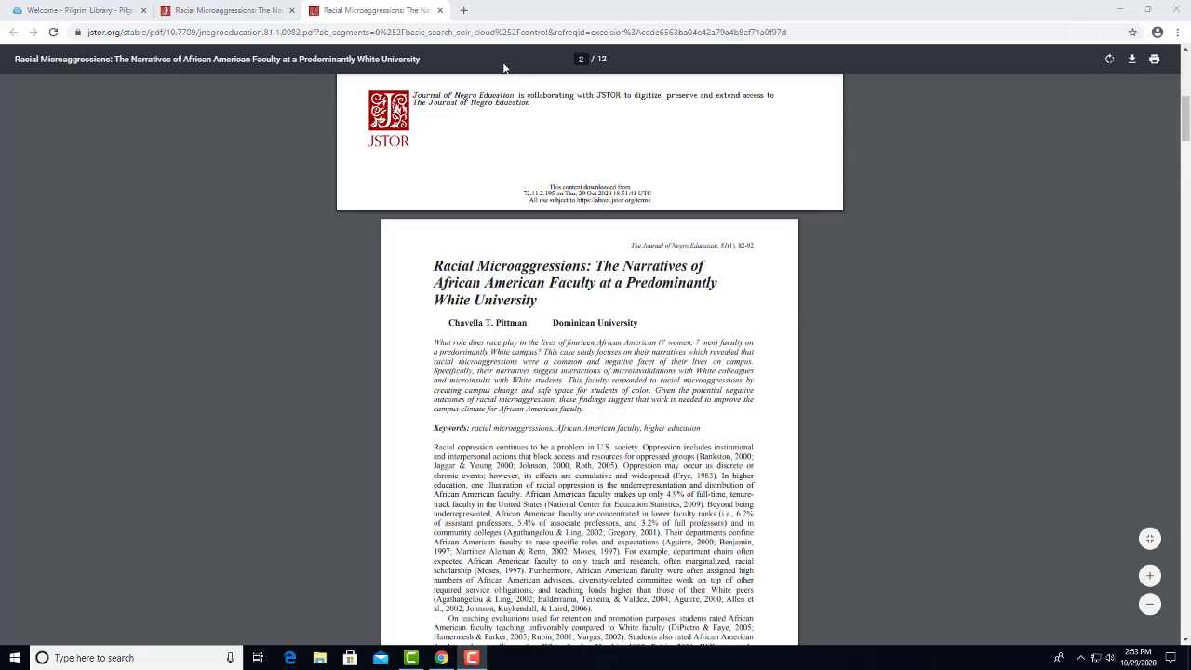
{"action": "left_click", "coordinate": [440, 11]}
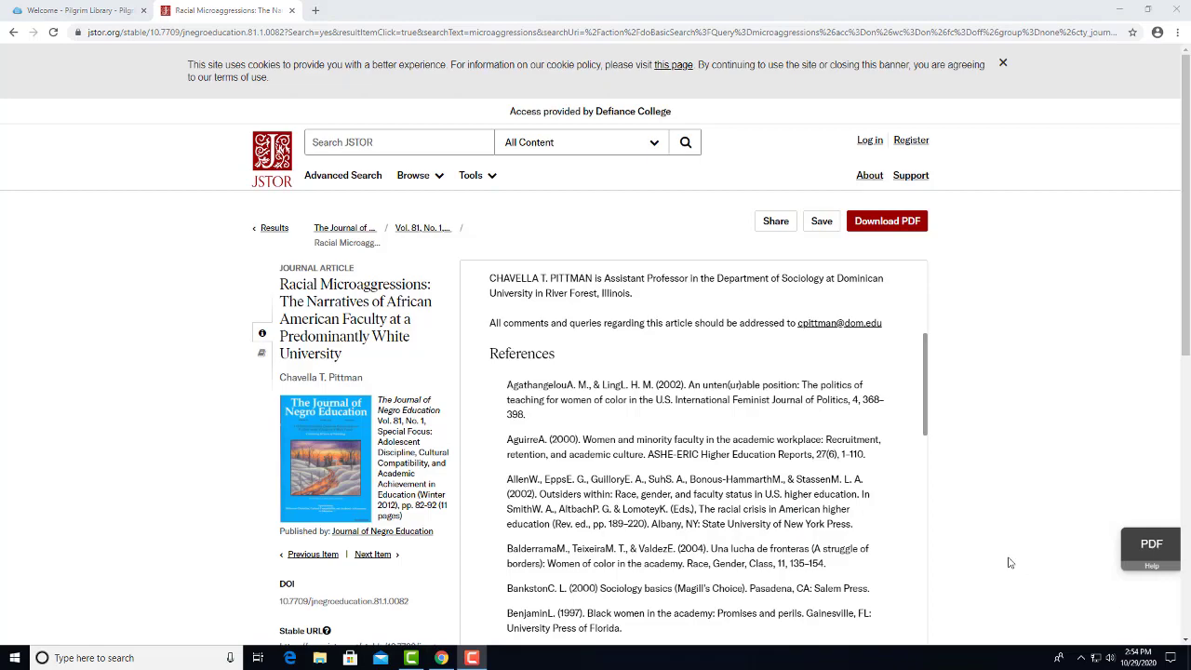
- Display the article's citation formats, highlight the complete MLA citation, and close the citation window
{"action": "scroll", "coordinate": [208, 465], "scroll_direction": "down", "scroll_amount": 5}
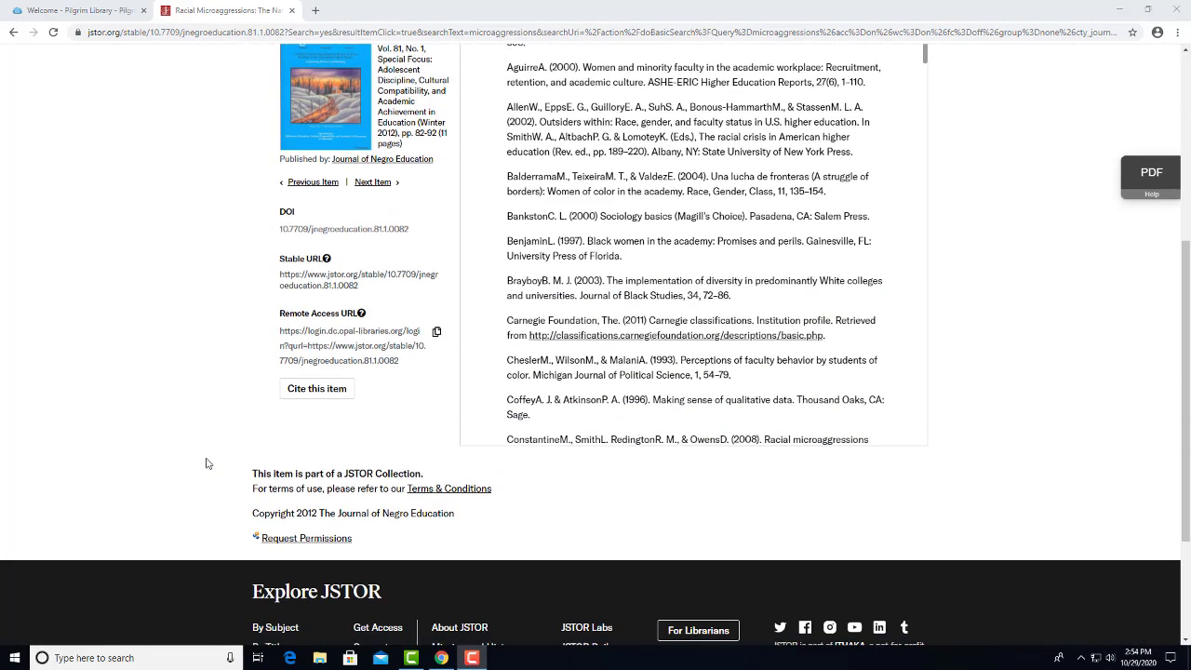
{"action": "left_click", "coordinate": [326, 391]}
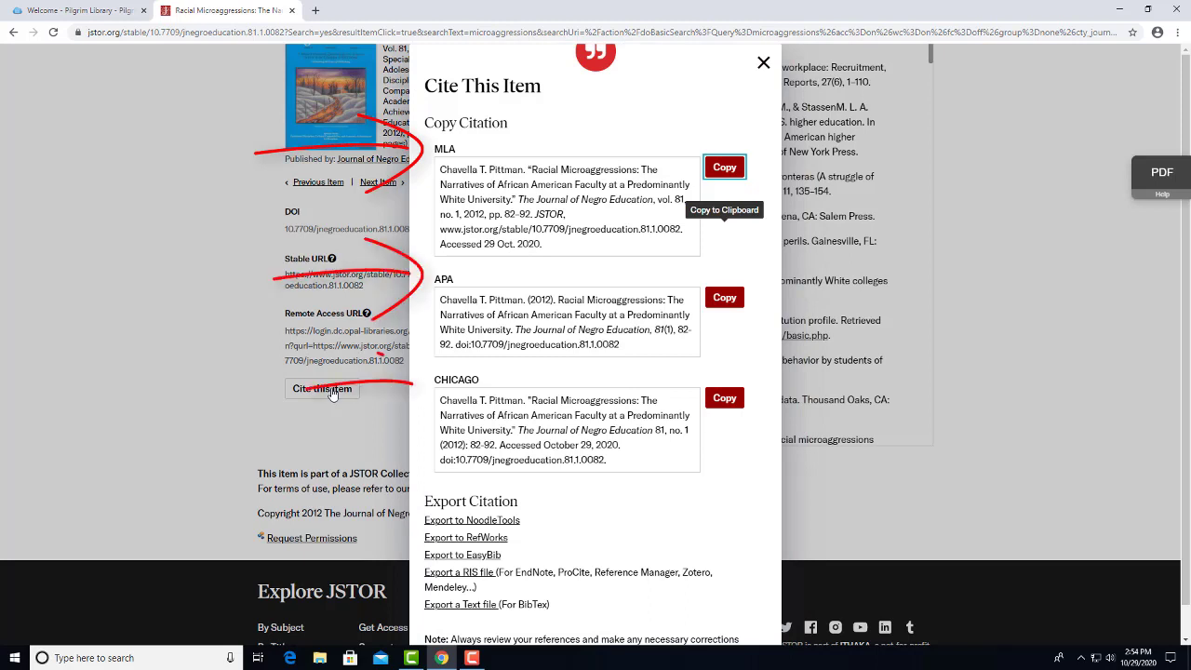
{"action": "mouse_move", "coordinate": [441, 170]}
{"action": "left_mouse_down"}
{"action": "mouse_move", "coordinate": [533, 228]}
{"action": "mouse_move", "coordinate": [542, 253]}
{"action": "left_mouse_up"}
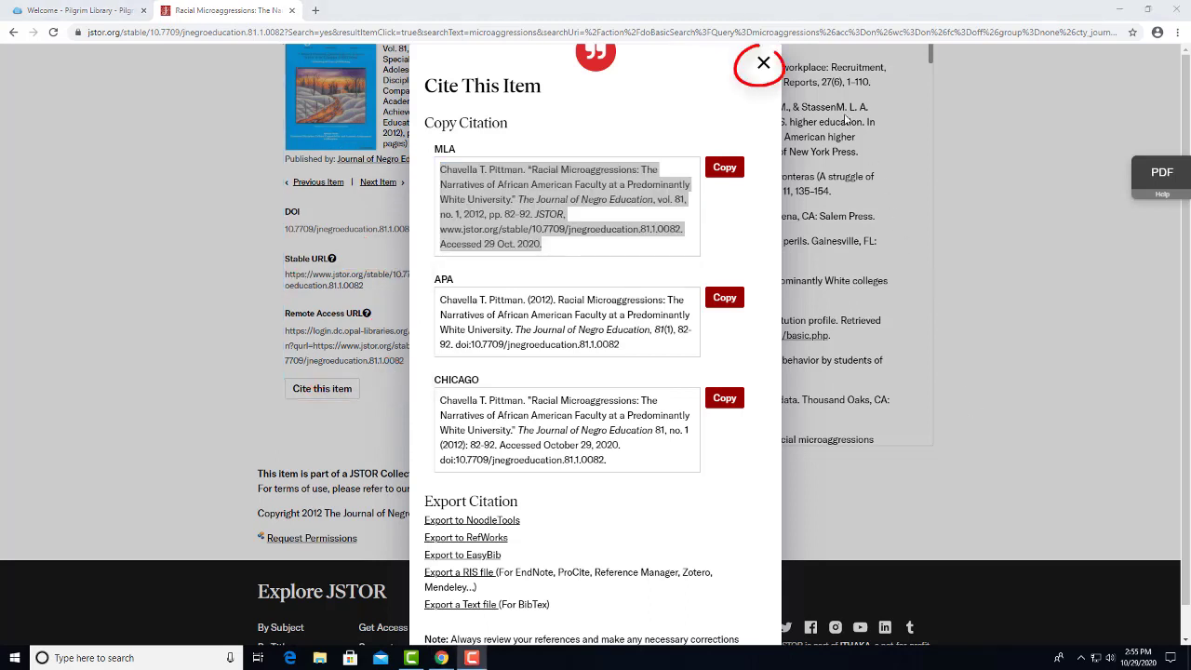
{"action": "left_click", "coordinate": [764, 63]}
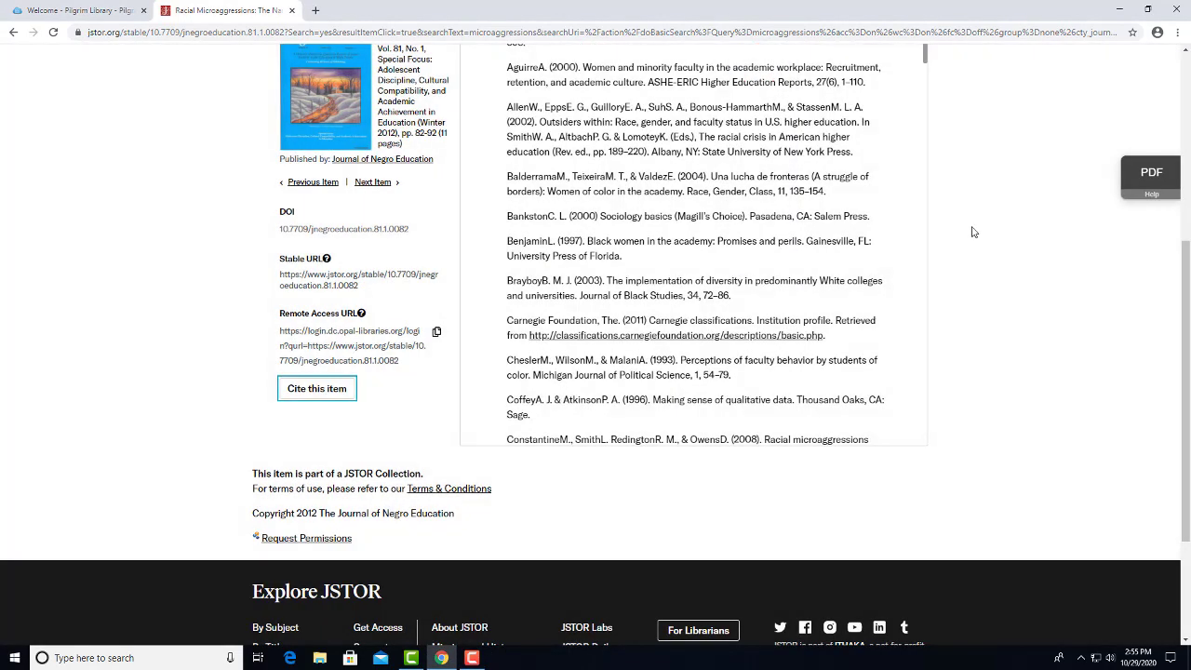
- Start an advanced search with the keyword "influenza" combined by AND with the second keyword "pandemic"
{"action": "scroll", "coordinate": [972, 231], "scroll_direction": "up", "scroll_amount": 4}
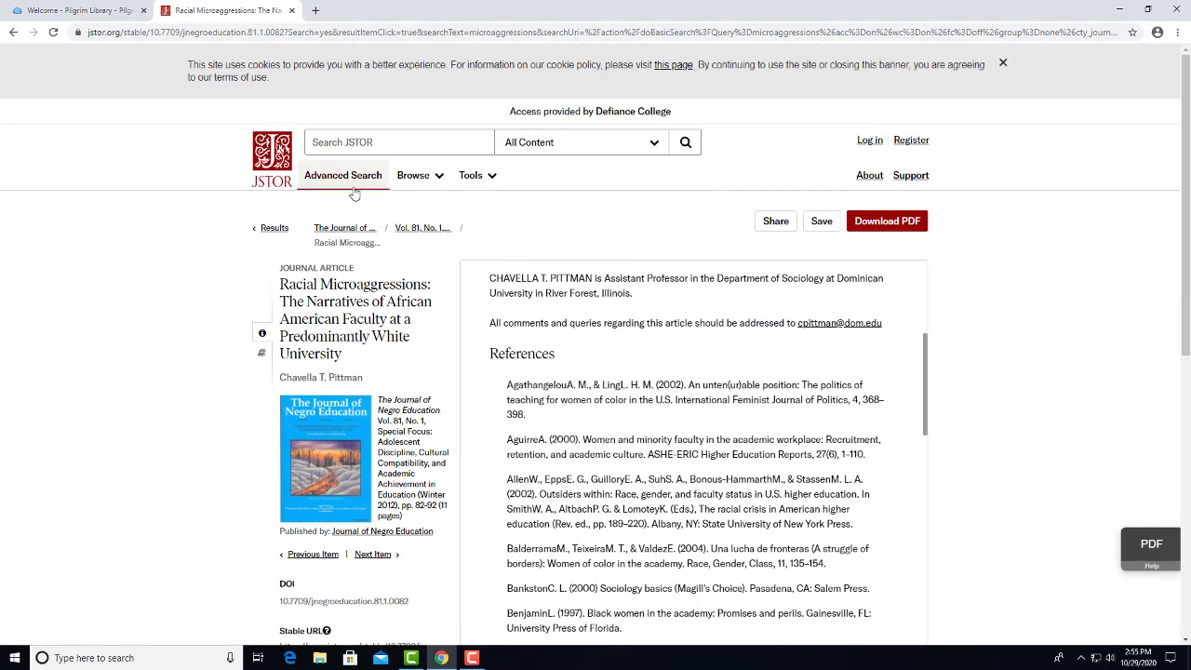
{"action": "left_click", "coordinate": [345, 178]}
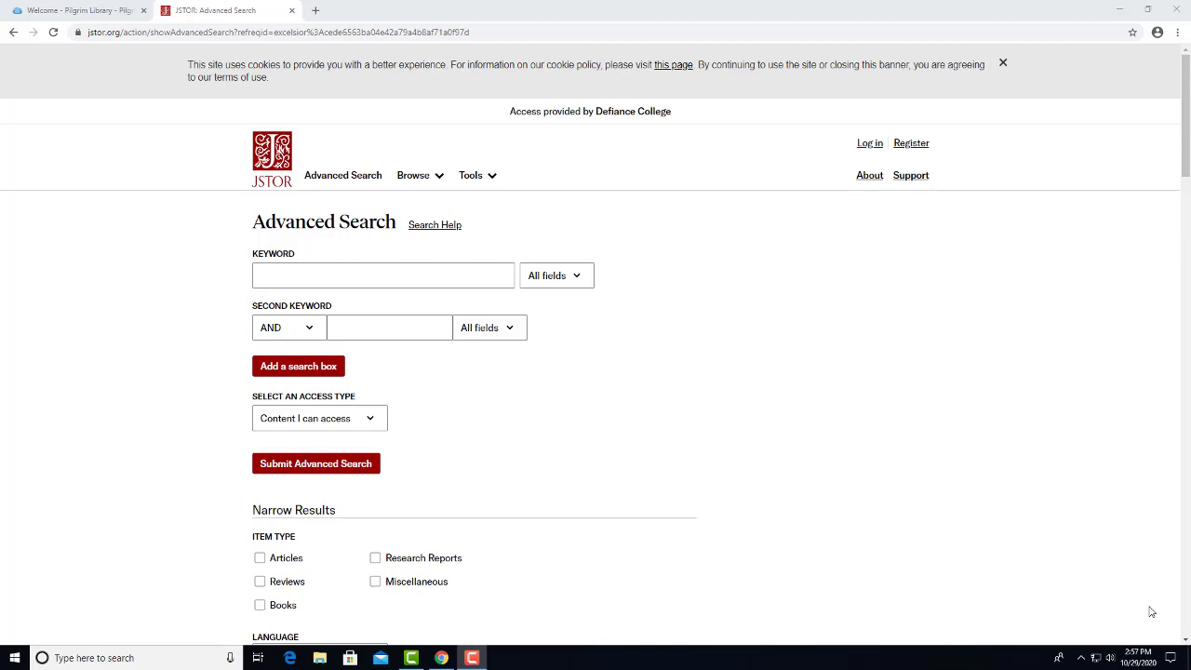
{"action": "left_click", "coordinate": [438, 270]}
{"action": "type", "text": "influenza"}
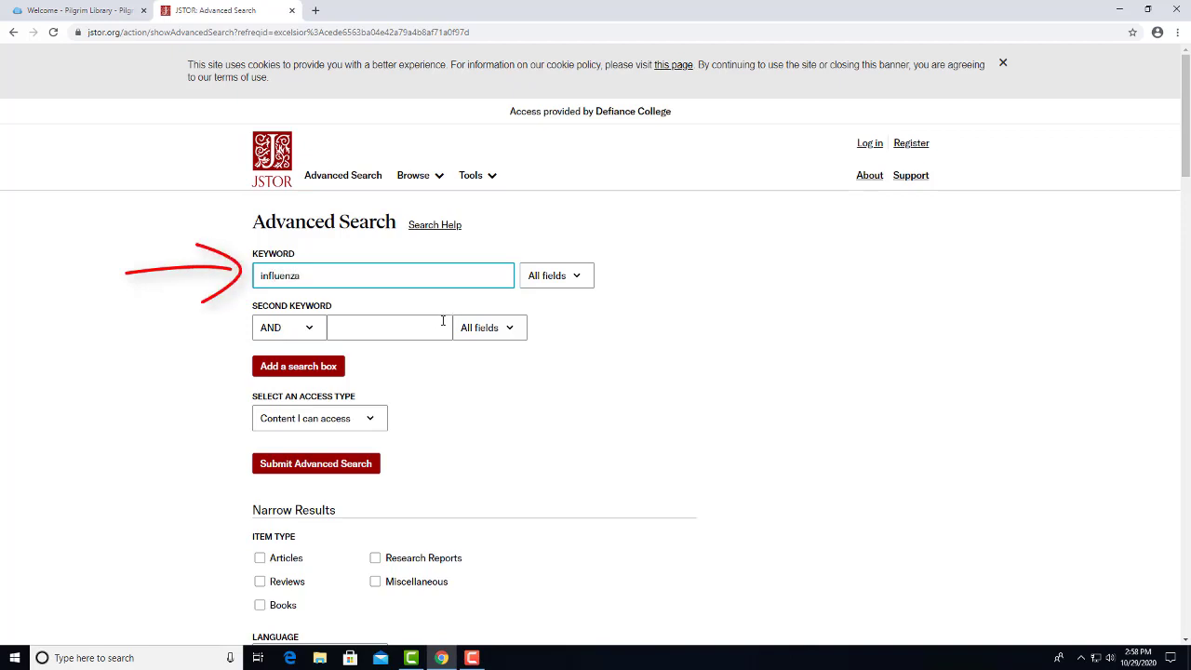
{"action": "left_click", "coordinate": [437, 328]}
{"action": "type", "text": "pandemic"}
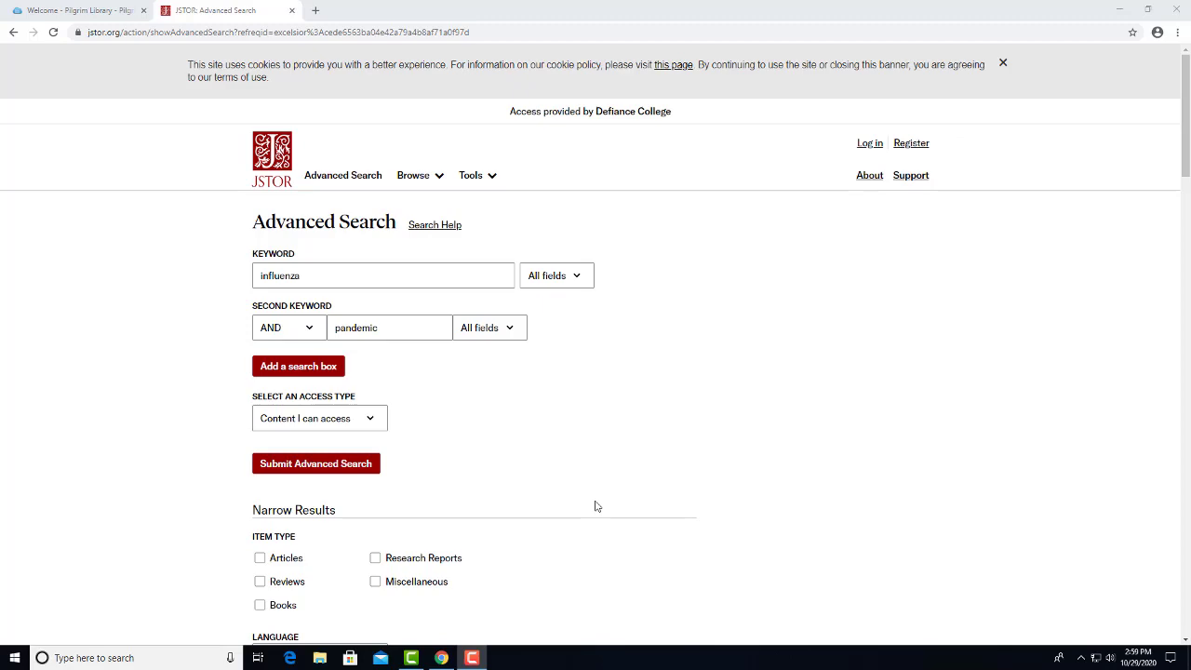
- Restrict the advanced search to the Articles item type and the English language
{"action": "scroll", "coordinate": [1058, 518], "scroll_direction": "down", "scroll_amount": 2}
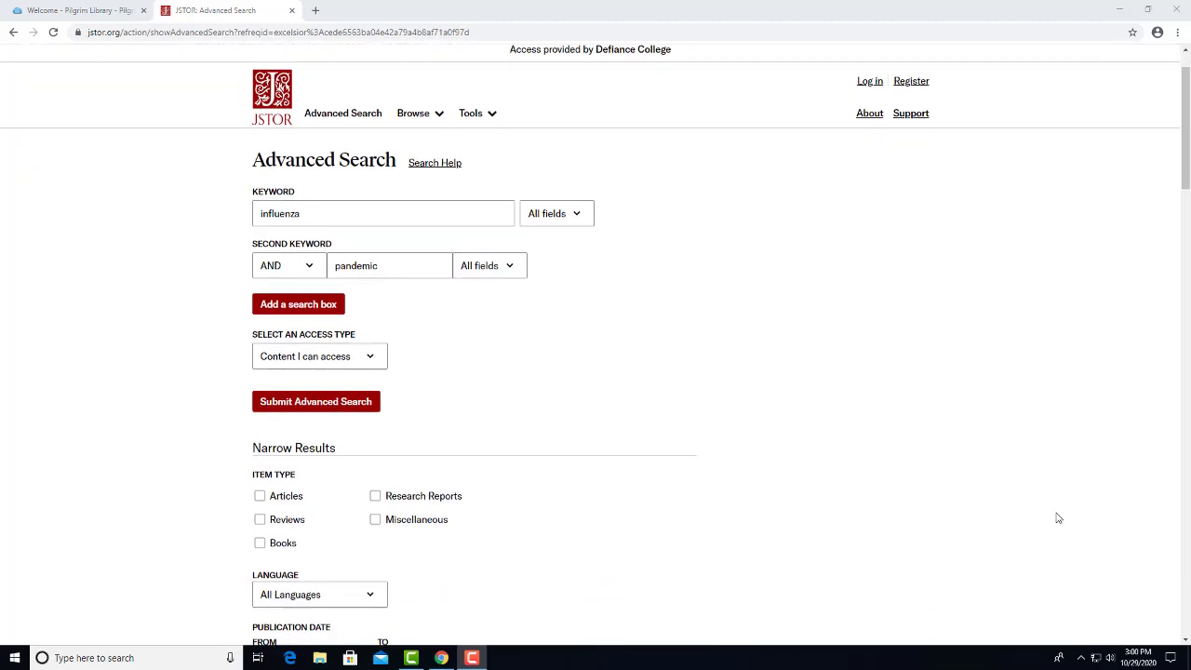
{"action": "scroll", "coordinate": [1054, 517], "scroll_direction": "down", "scroll_amount": 2}
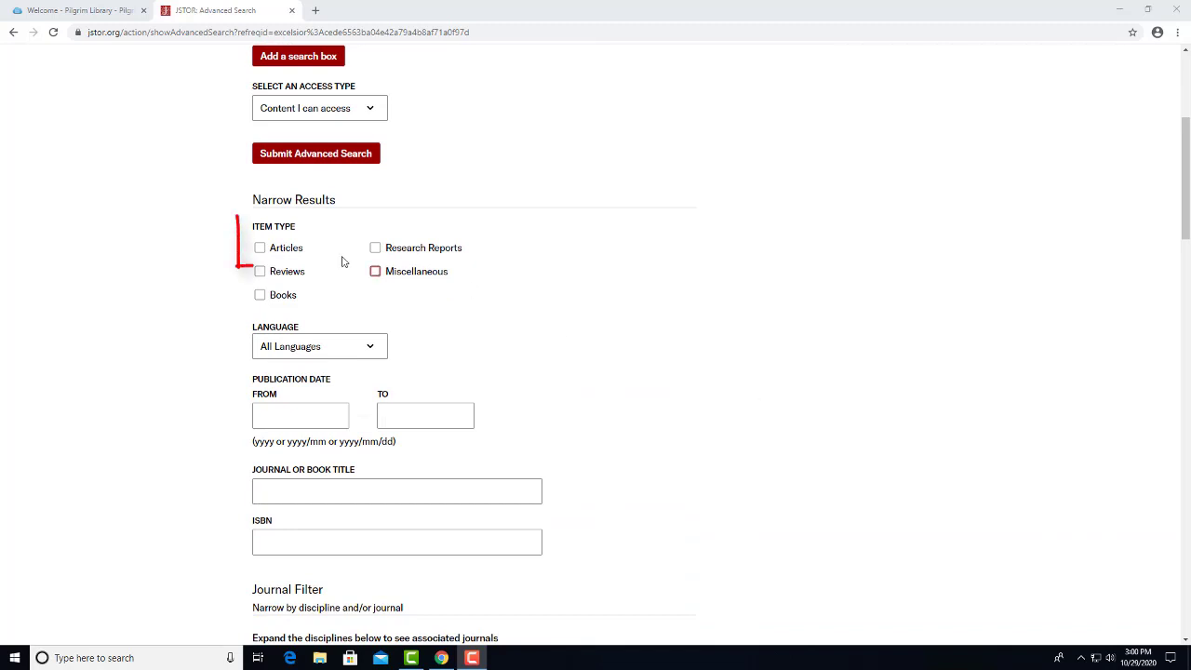
{"action": "left_click", "coordinate": [261, 250]}
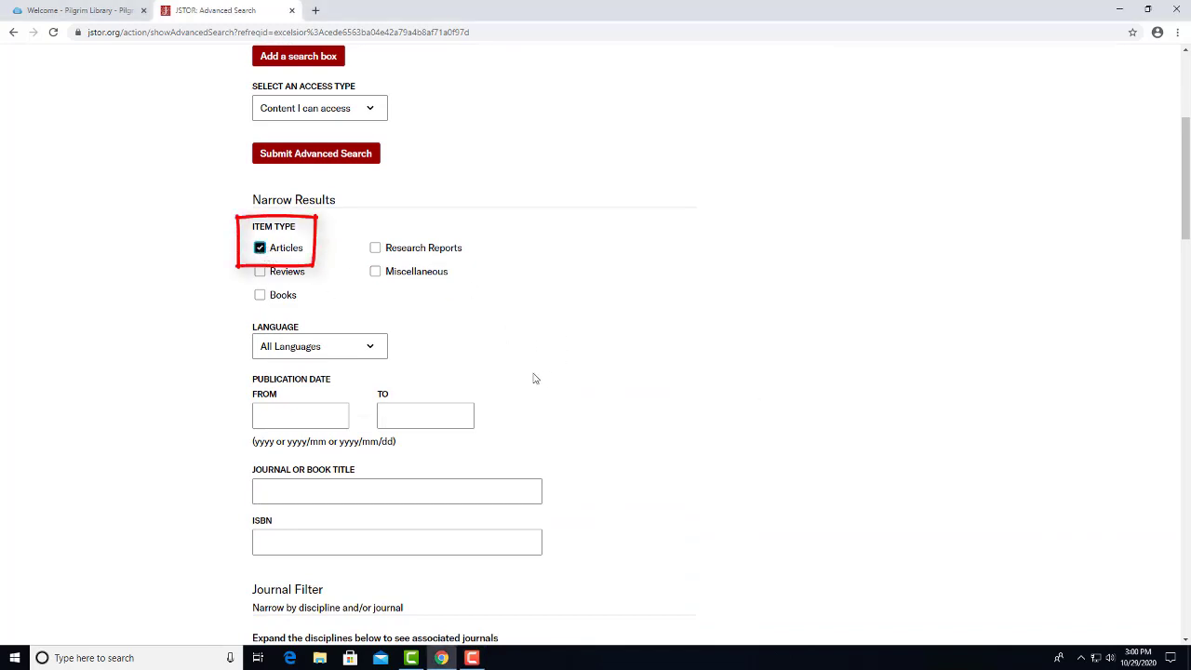
{"action": "left_click", "coordinate": [382, 352]}
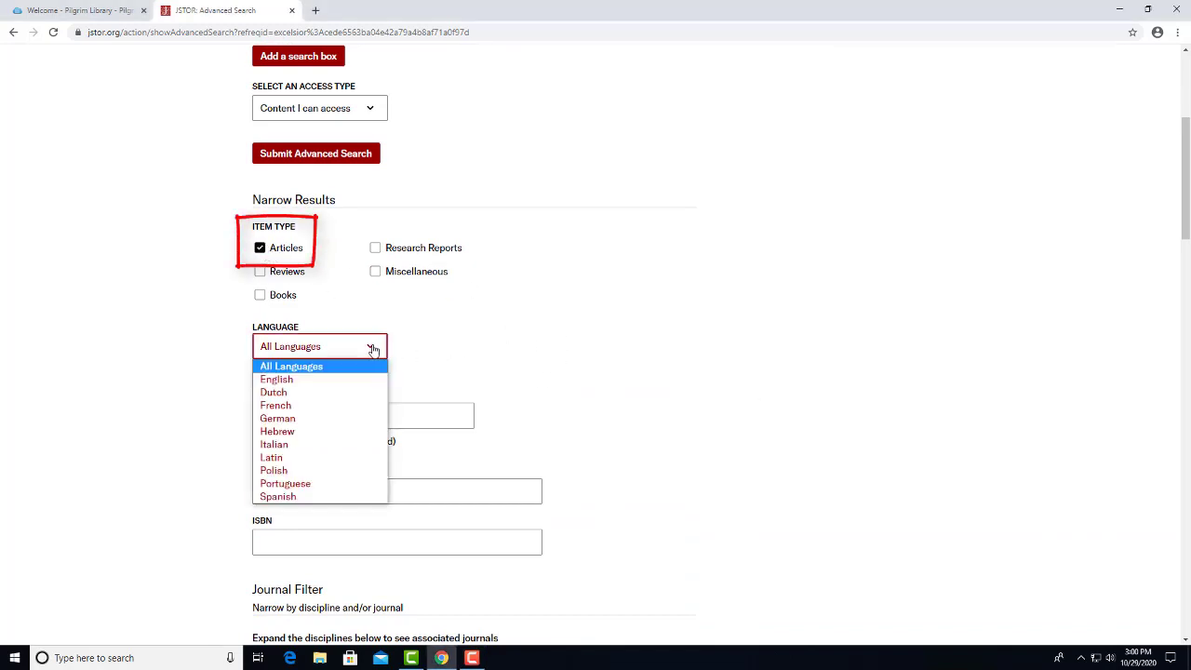
{"action": "left_click", "coordinate": [359, 381]}
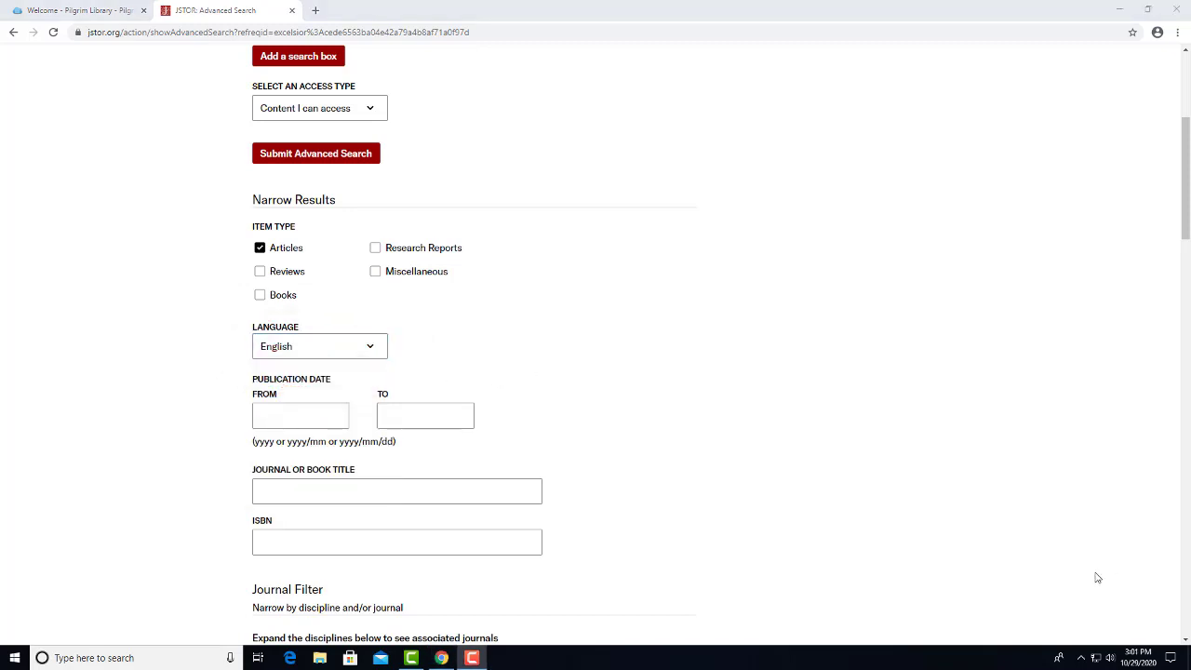
- Limit the advanced search to publication dates from 1918 to 1919
{"action": "left_click", "coordinate": [317, 416]}
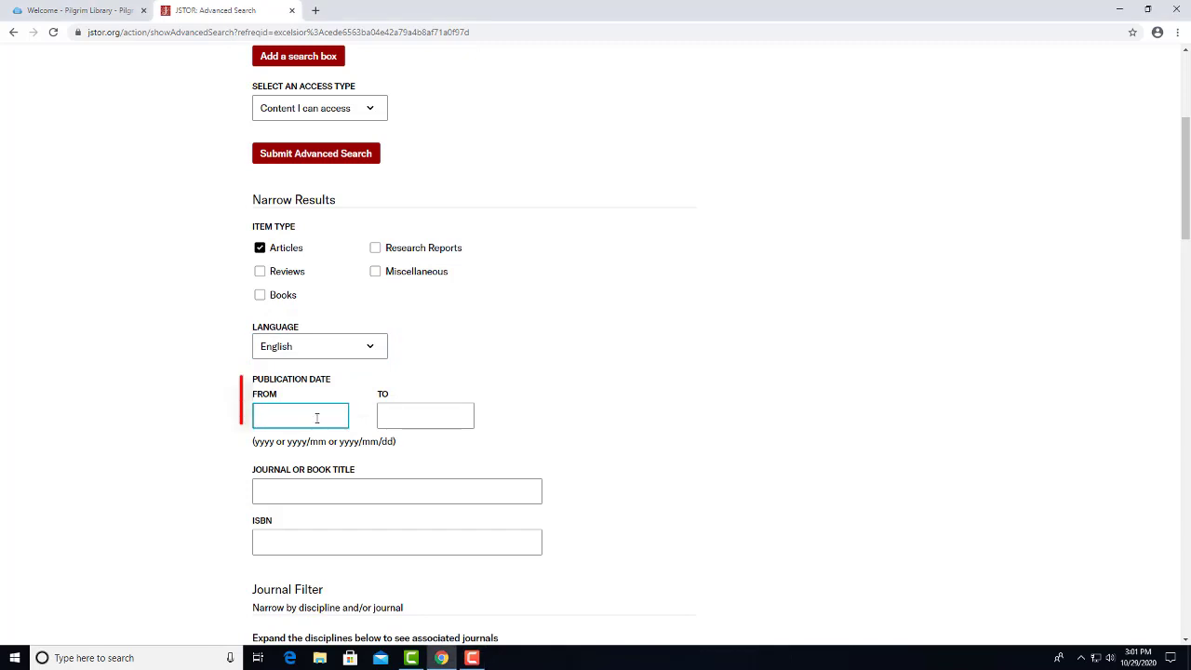
{"action": "type", "text": "1918"}
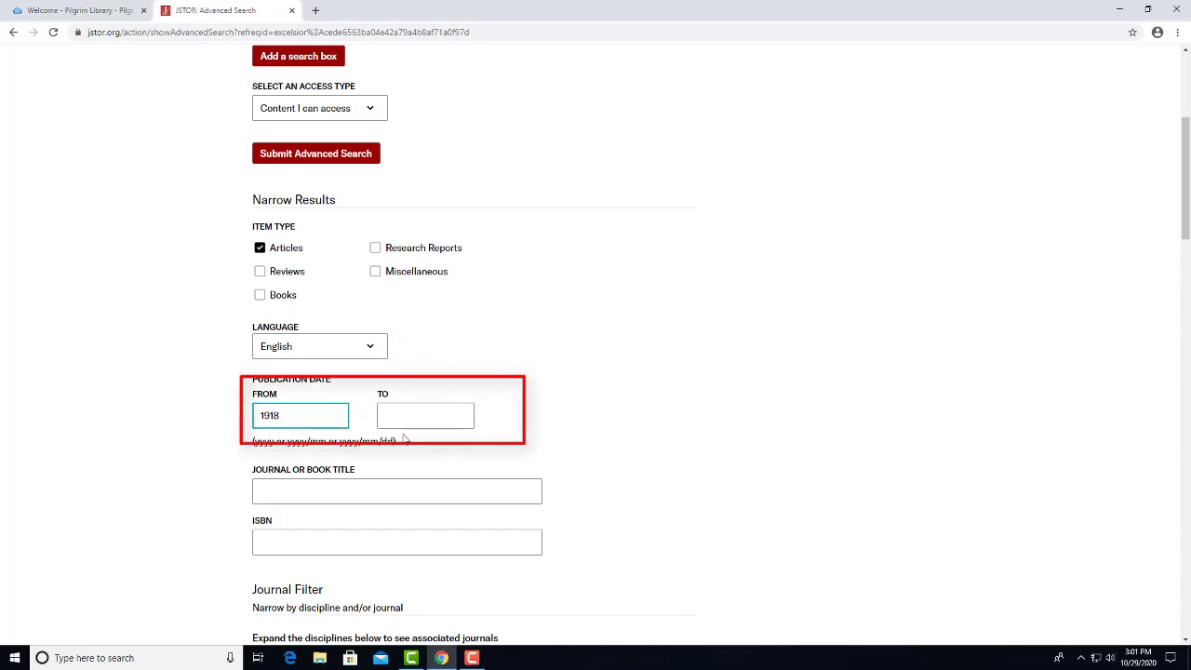
{"action": "left_click", "coordinate": [414, 415]}
{"action": "type", "text": "1919"}
{"action": "left_click", "coordinate": [755, 441]}
- Look over the disciplines in the journal filter without selecting any, and submit the advanced search
{"action": "scroll", "coordinate": [690, 408], "scroll_direction": "down", "scroll_amount": 1}
{"action": "scroll", "coordinate": [689, 408], "scroll_direction": "down", "scroll_amount": 2}
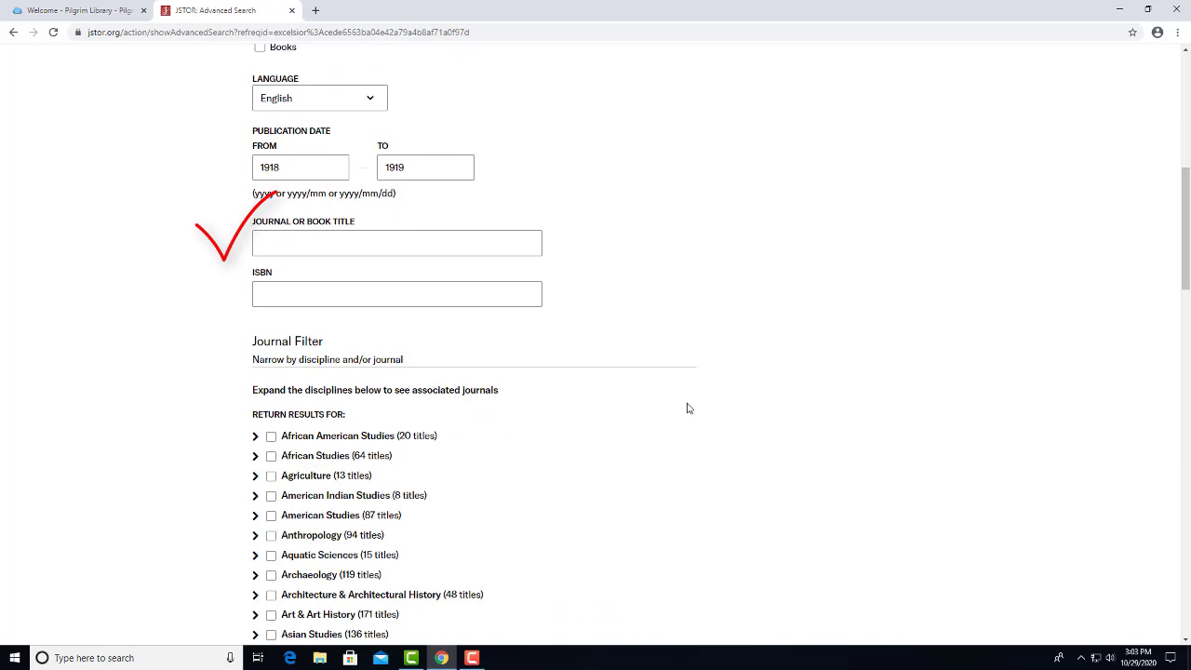
{"action": "scroll", "coordinate": [688, 409], "scroll_direction": "down", "scroll_amount": 3}
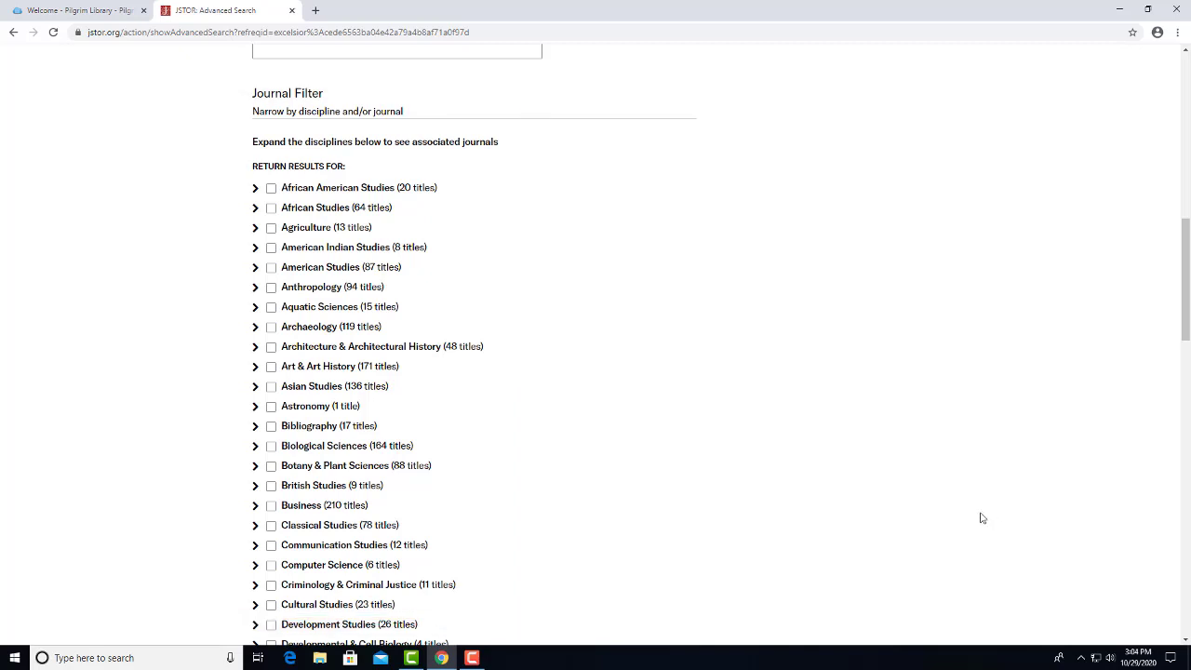
{"action": "scroll", "coordinate": [894, 502], "scroll_direction": "up", "scroll_amount": 3}
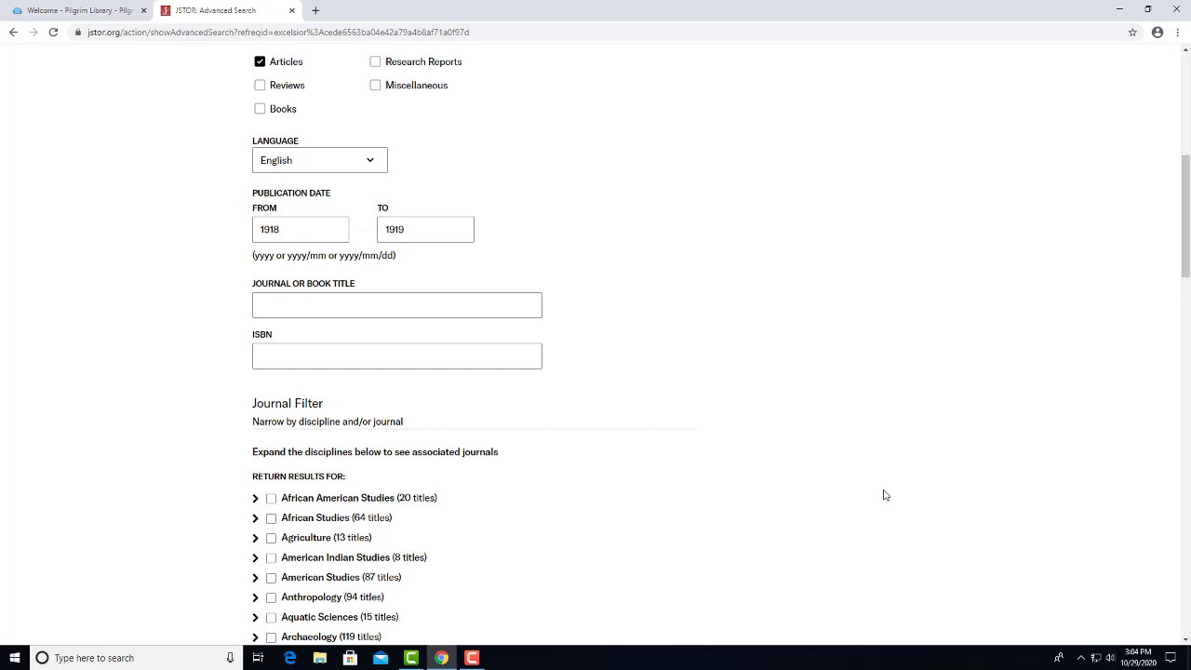
{"action": "scroll", "coordinate": [880, 491], "scroll_direction": "up", "scroll_amount": 3}
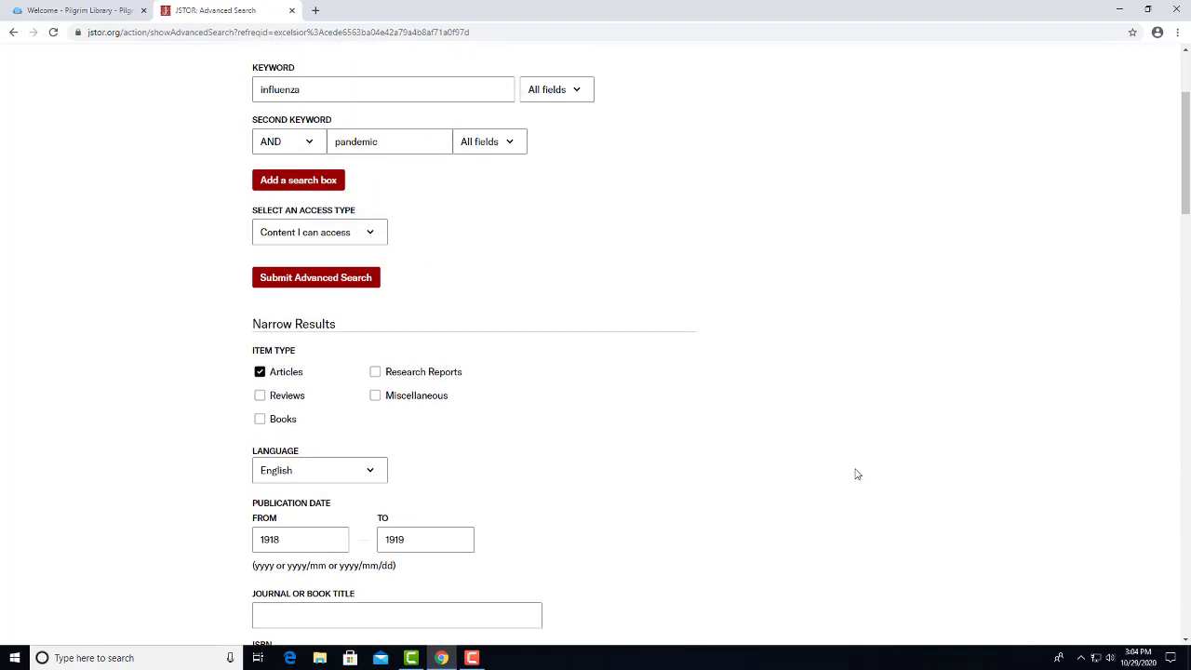
{"action": "left_click", "coordinate": [370, 286]}
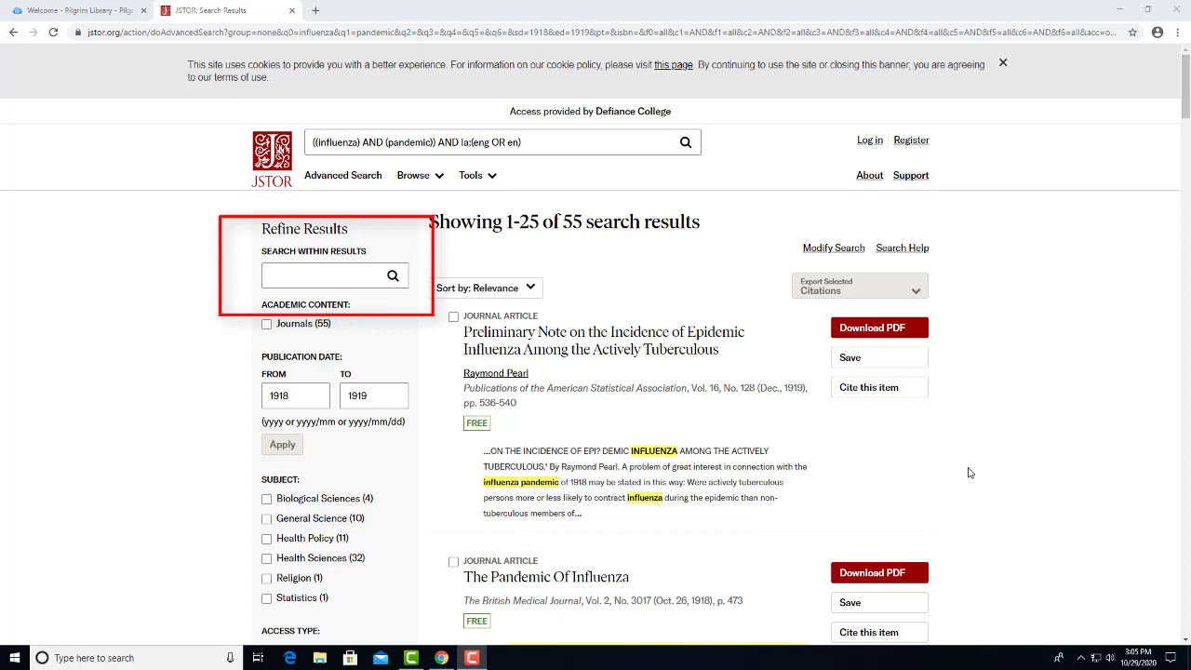
- Refine the influenza pandemic results by searching within them for "soldiers"
{"action": "left_click", "coordinate": [344, 277]}
{"action": "type", "text": "soldiers"}
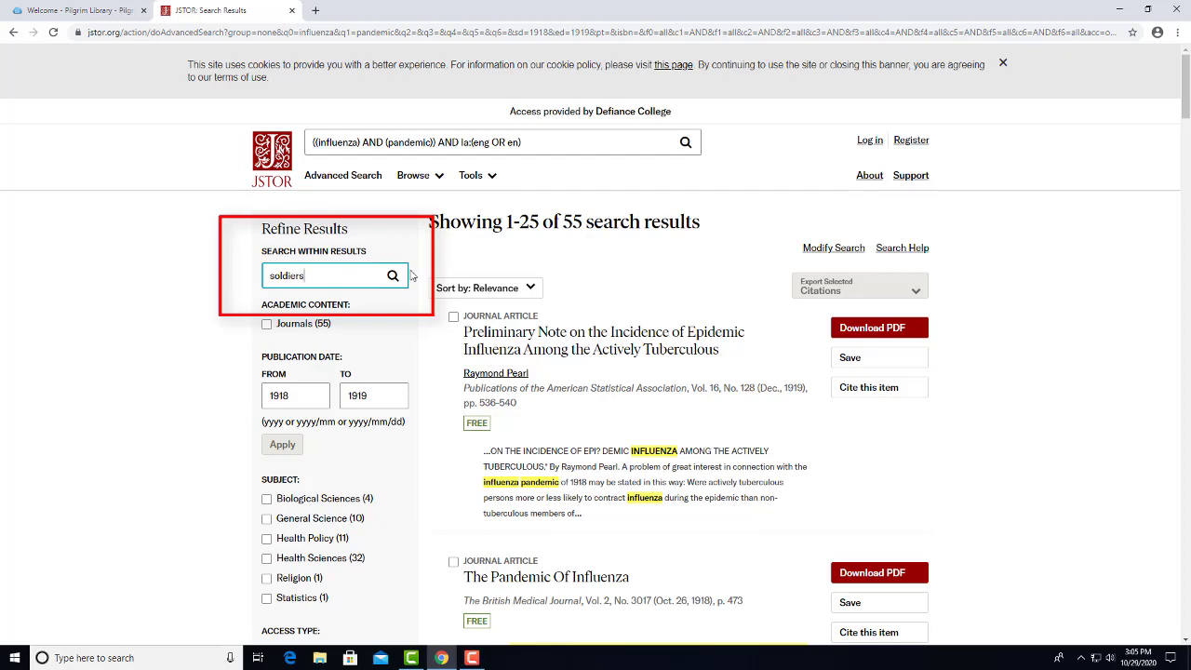
{"action": "left_click", "coordinate": [393, 276]}
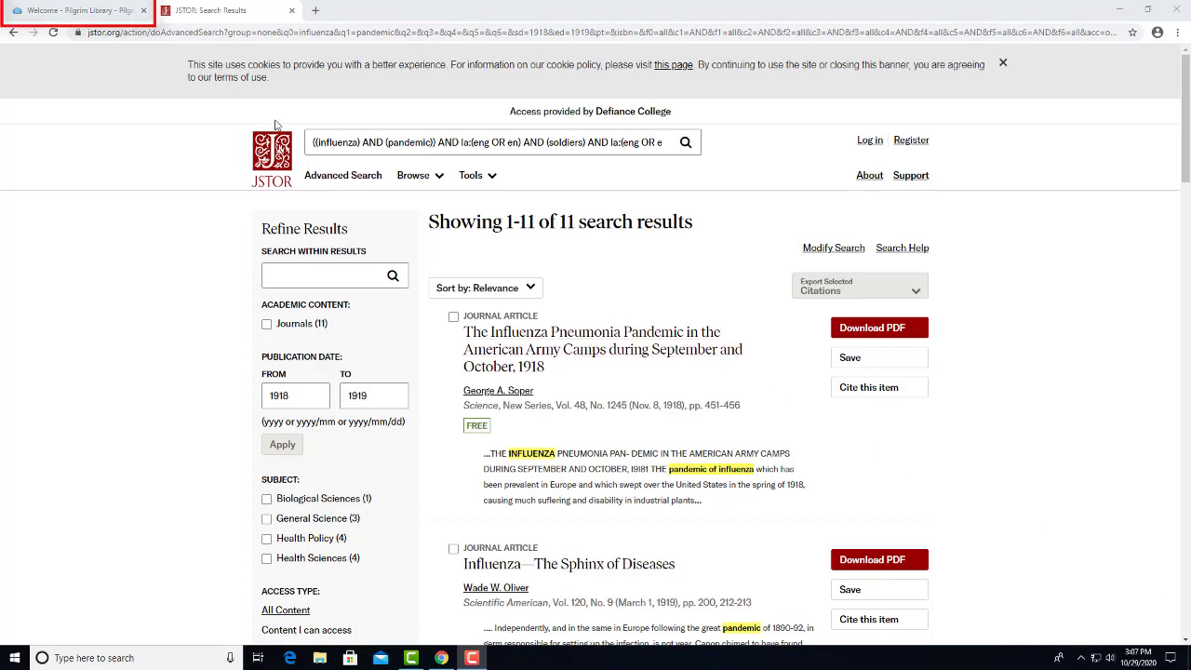
- Return to the Pilgrim Library site, open the Staff Contact page from Library Links, and view the staff contact details
{"action": "left_click", "coordinate": [99, 11]}
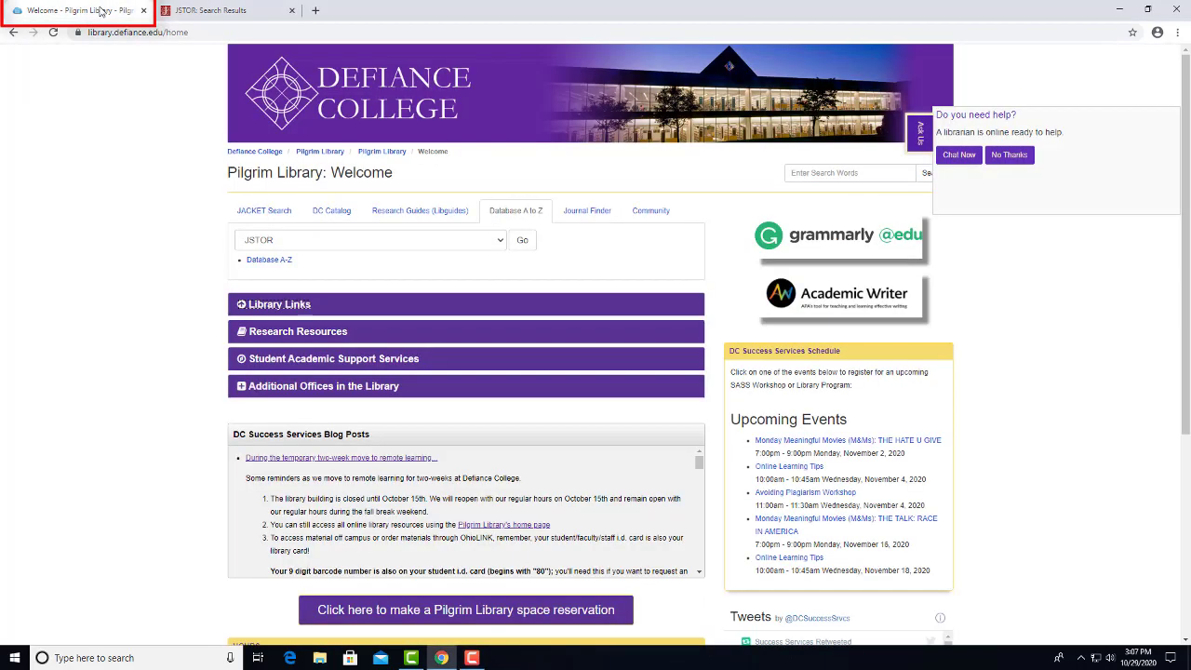
{"action": "left_click", "coordinate": [290, 309]}
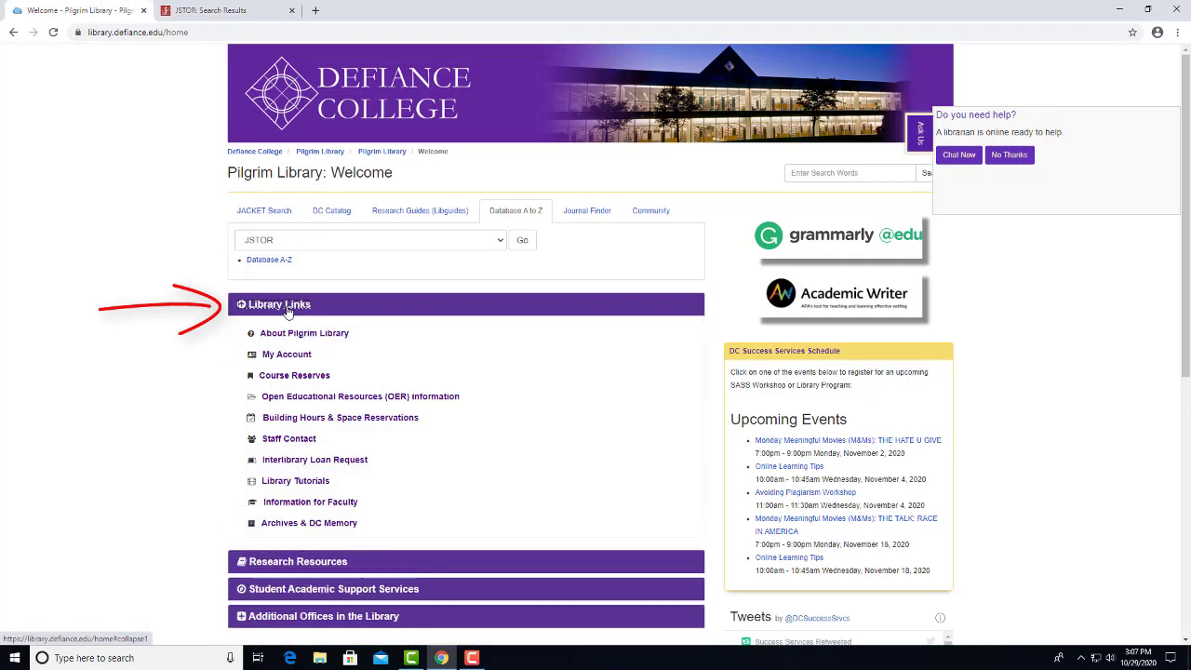
{"action": "left_click", "coordinate": [308, 444]}
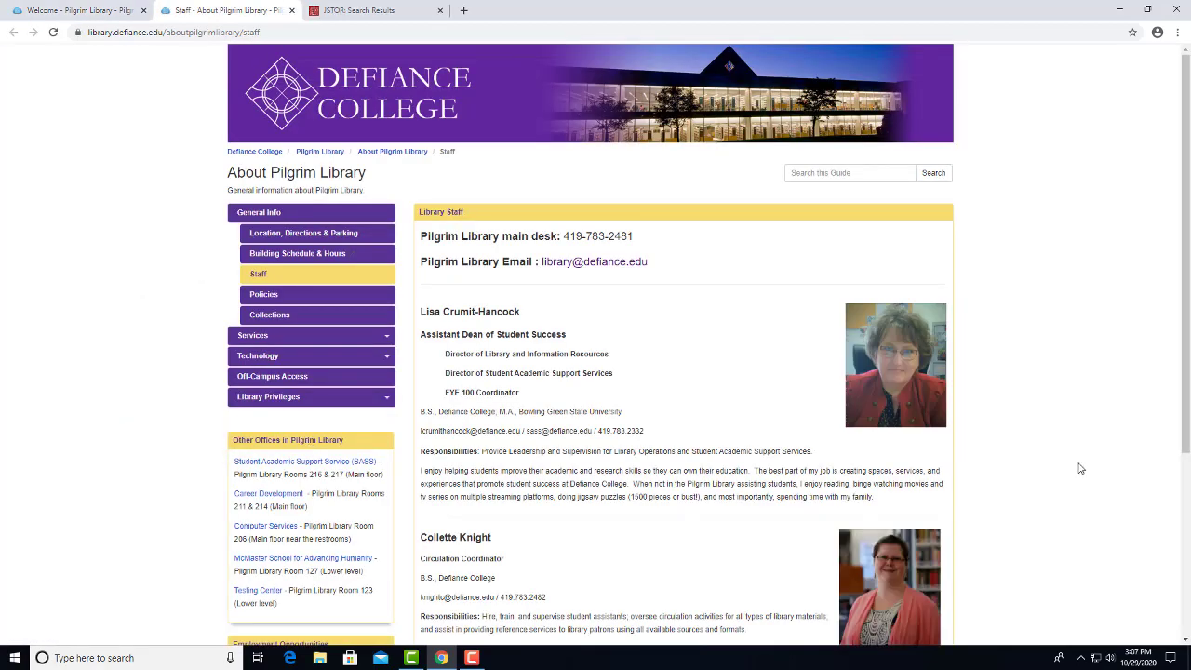
{"action": "scroll", "coordinate": [1080, 468], "scroll_direction": "down", "scroll_amount": 2}
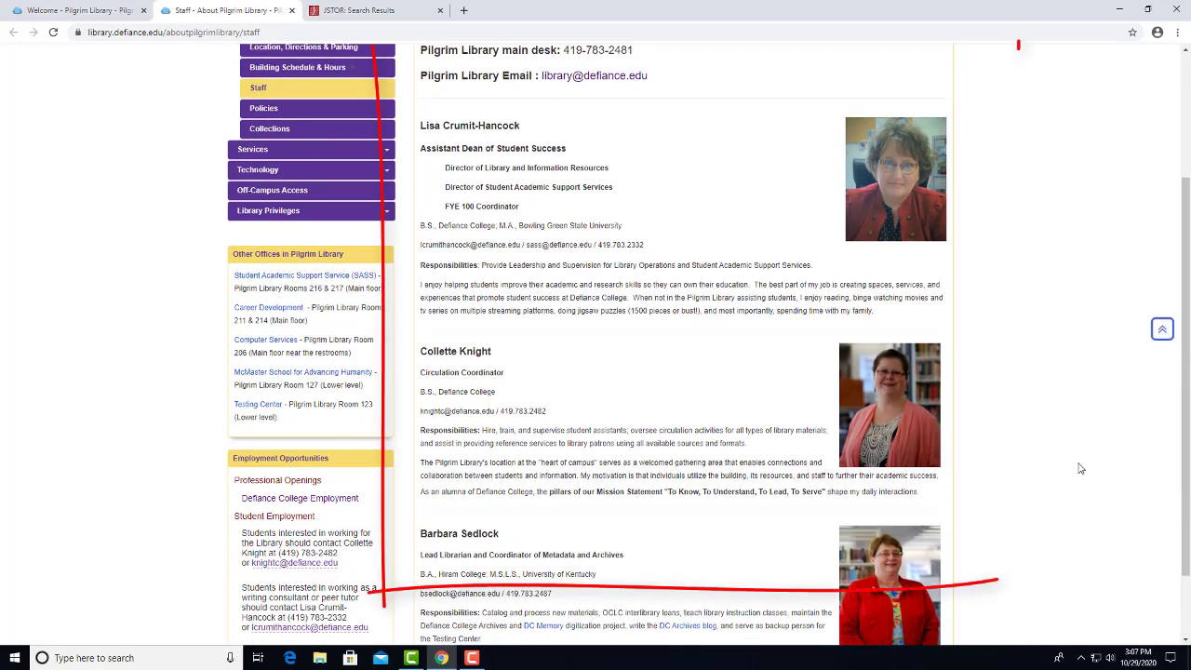